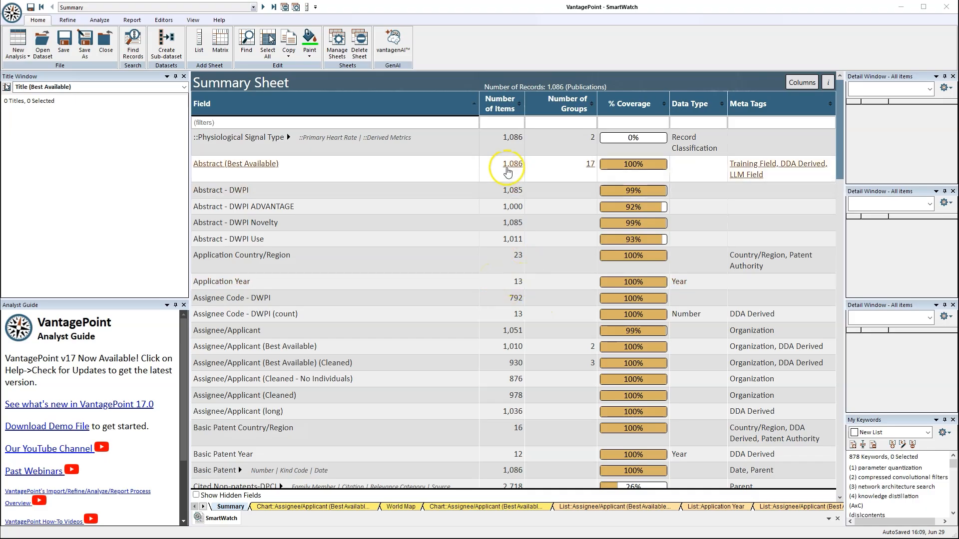
# Step: Launch the vantagenAI assistant and start a Summarize request on the records
pyautogui.click(500, 122)
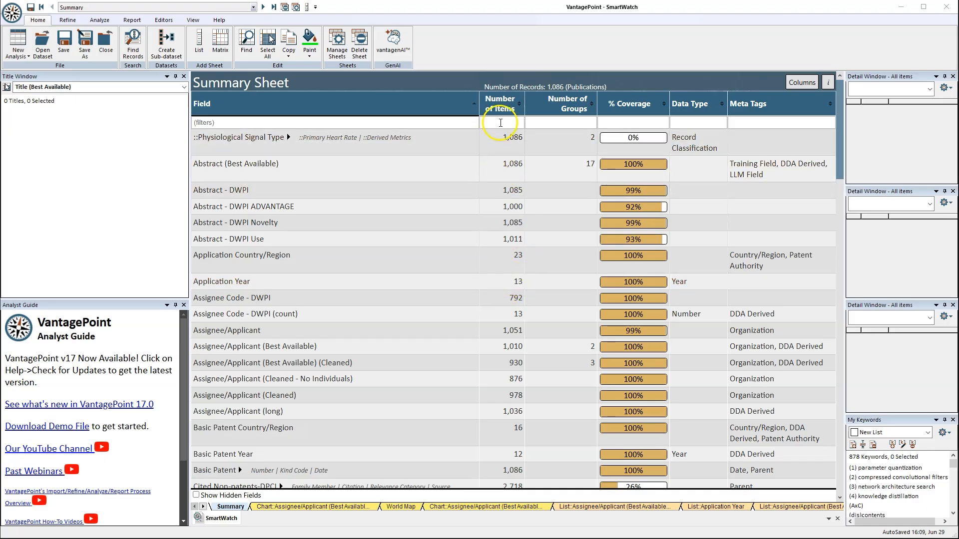
pyautogui.click(401, 44)
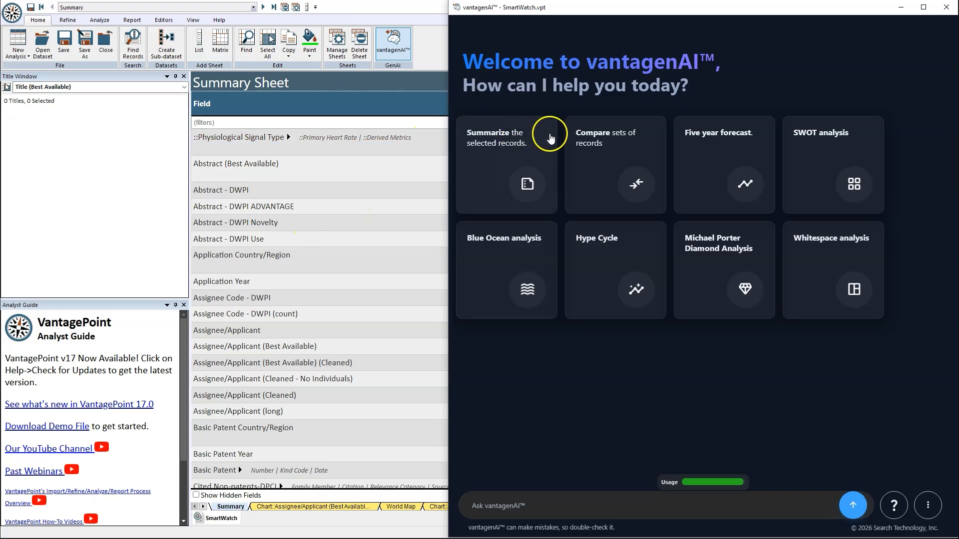
pyautogui.click(540, 144)
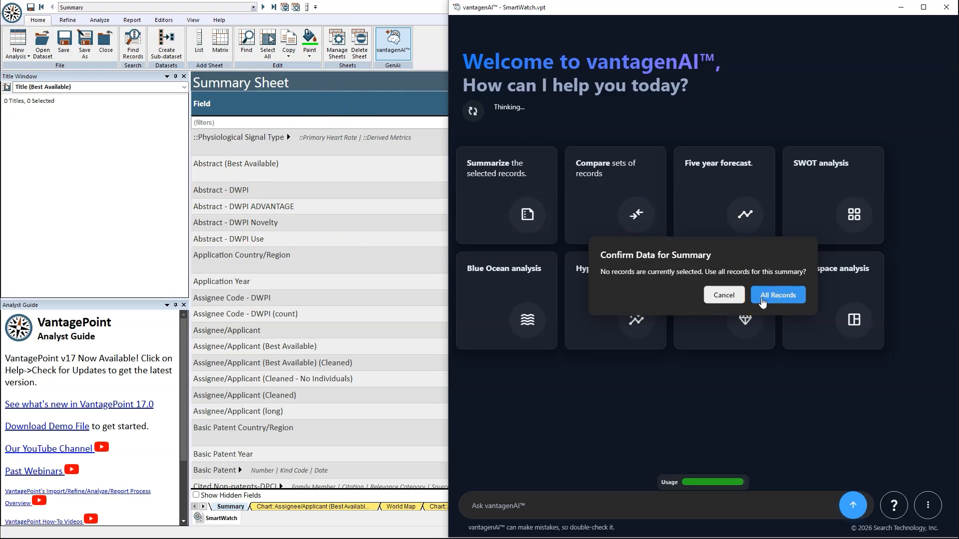
# Step: Summarize all 1086 SmartWatch records and snap vantagenAI to the screen's right half
pyautogui.click(762, 296)
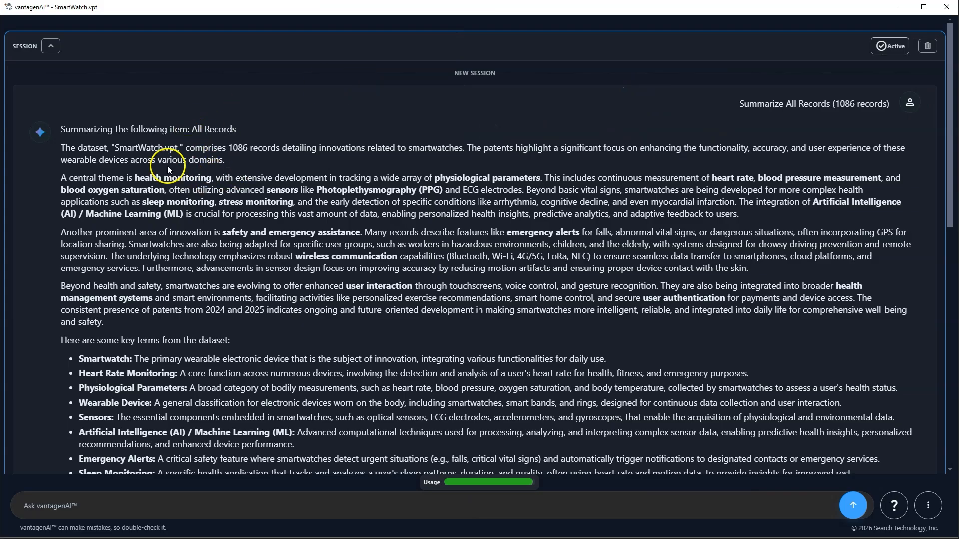
pyautogui.scroll(-1, 248, 156)
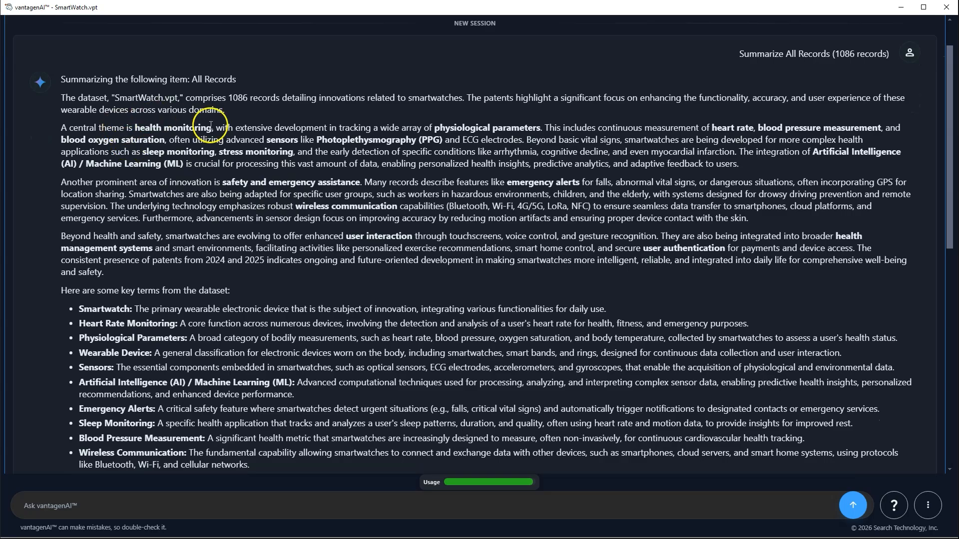
pyautogui.scroll(-2, 266, 199)
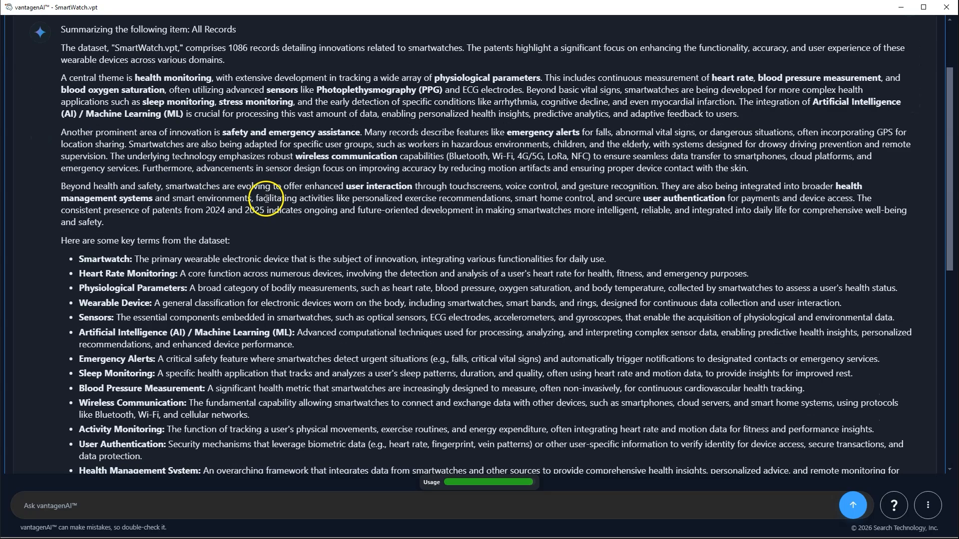
pyautogui.scroll(-1, 242, 204)
pyautogui.scroll(-3, 215, 170)
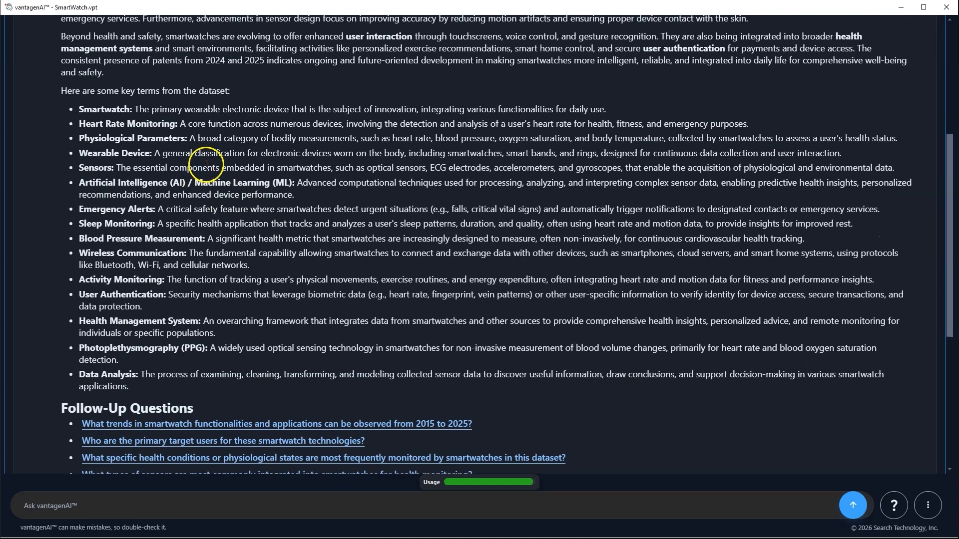
pyautogui.scroll(-2, 353, 156)
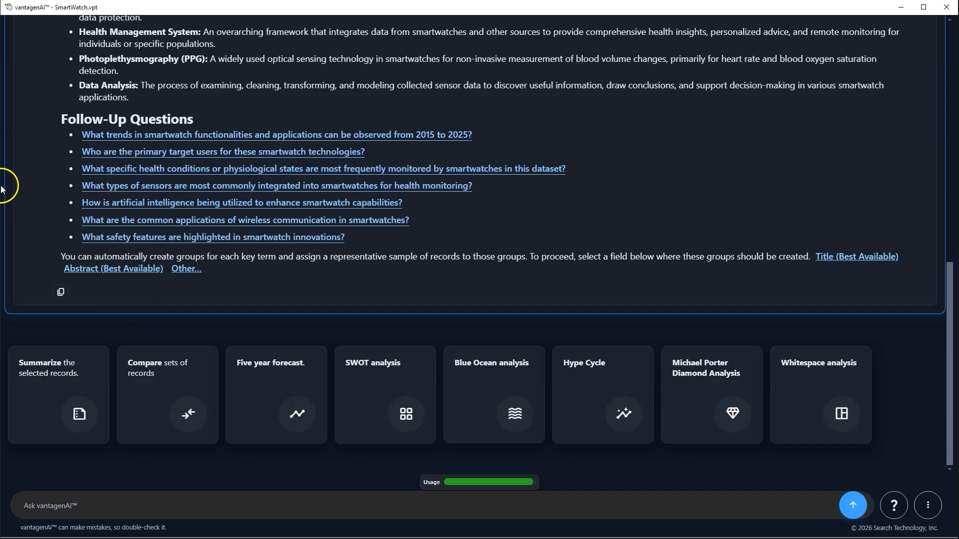
pyautogui.press('super+Right')
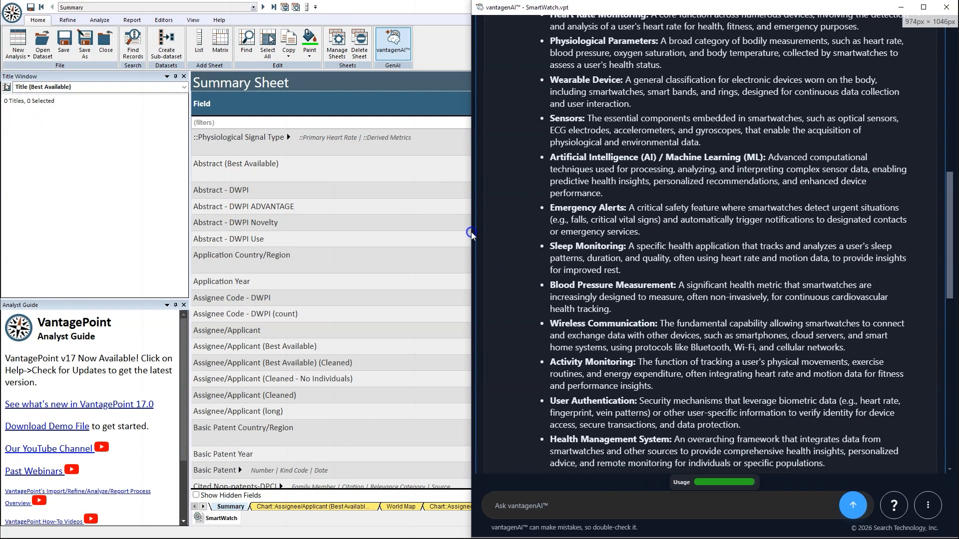
# Step: Compare SAMSUNG ELECTRONICS CO LTD with APPLE INC, selected from the Ultimate Parent list
pyautogui.scroll(-20, 343, 241)
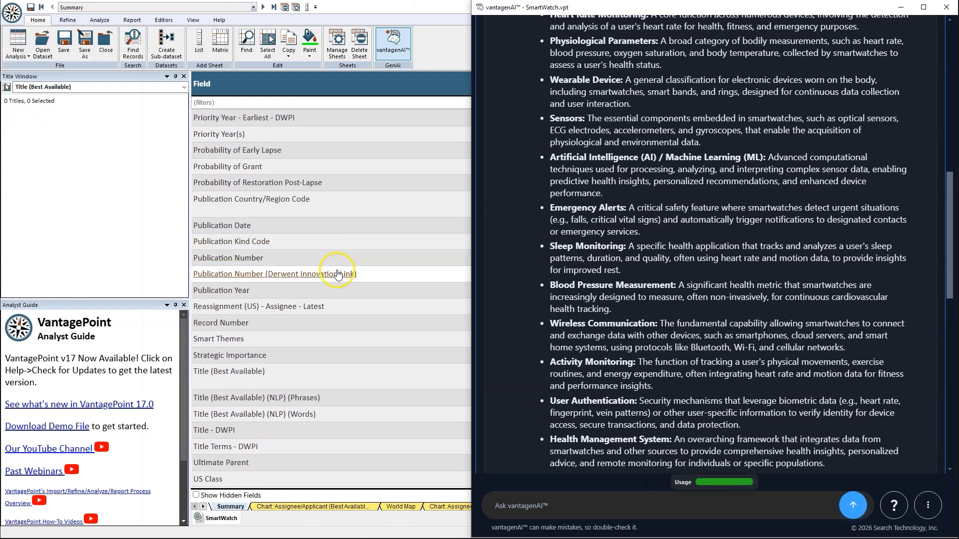
pyautogui.doubleClick(292, 460)
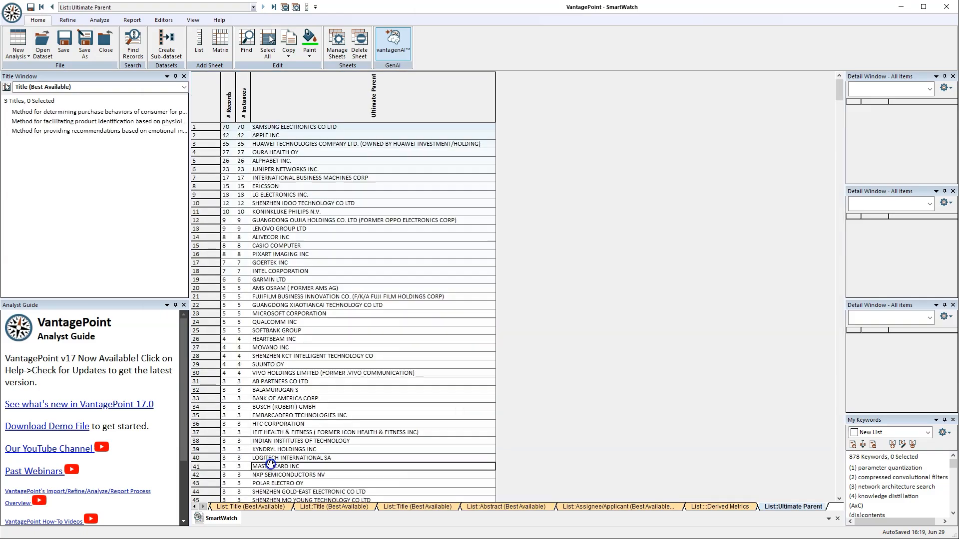
pyautogui.click(312, 128)
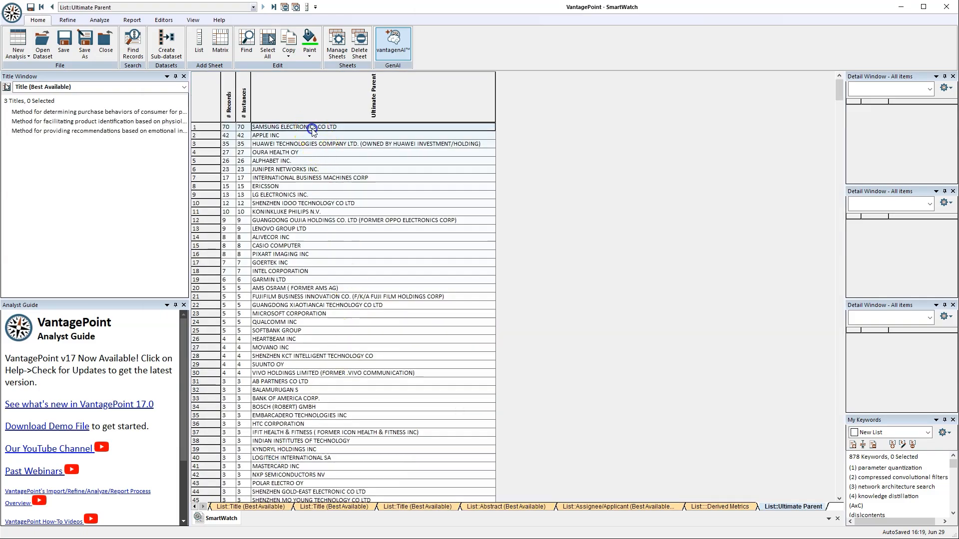
pyautogui.click(310, 135)
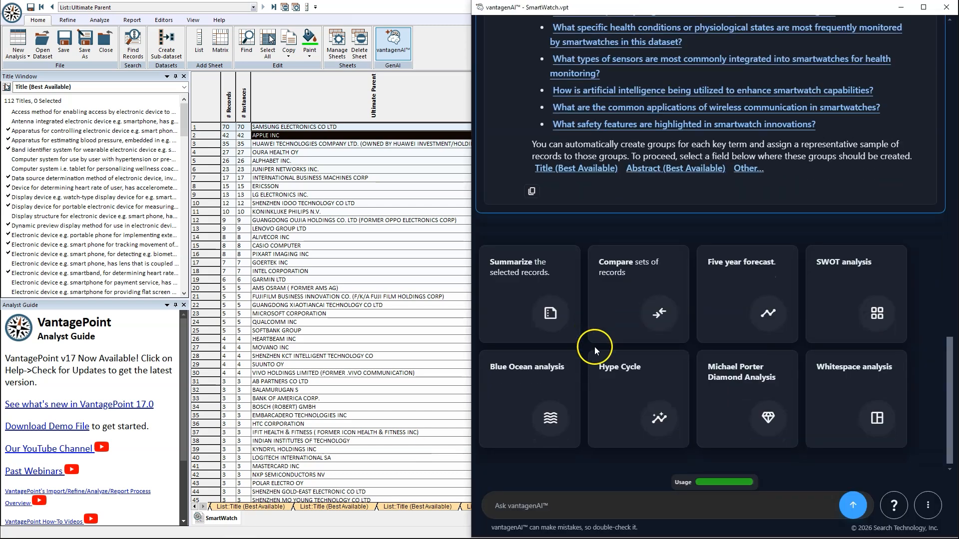
pyautogui.click(624, 272)
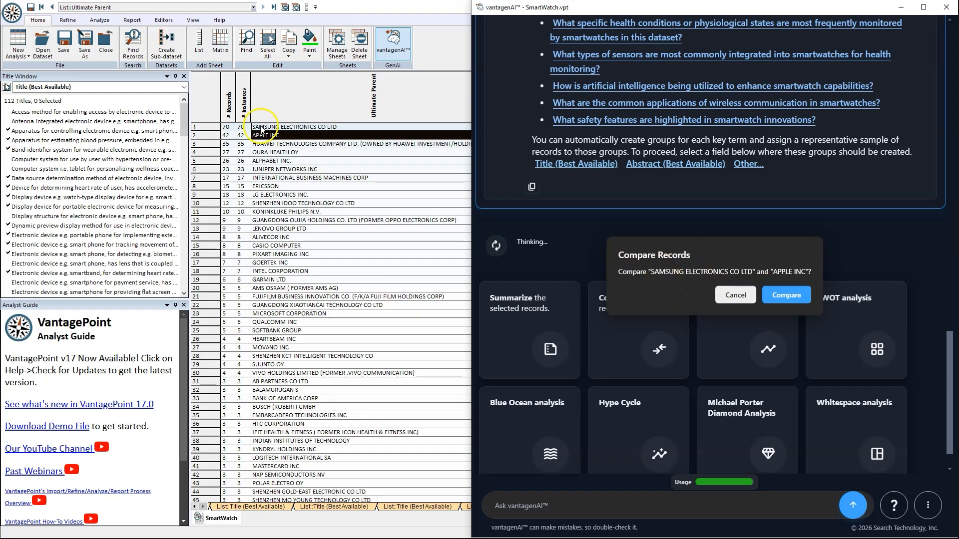
pyautogui.click(796, 294)
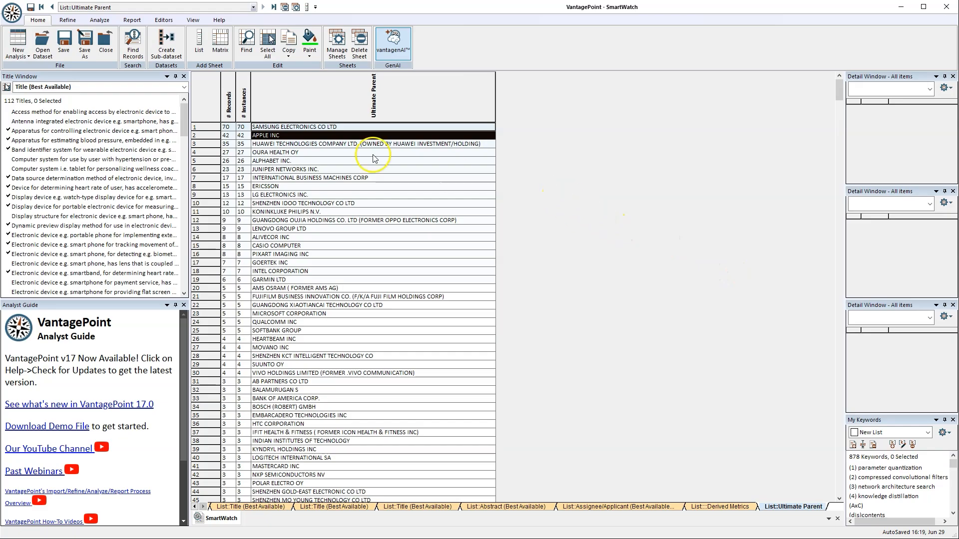
# Step: Review the Samsung-versus-Apple comparison query, briefly highlighting its text
pyautogui.click(6, 101)
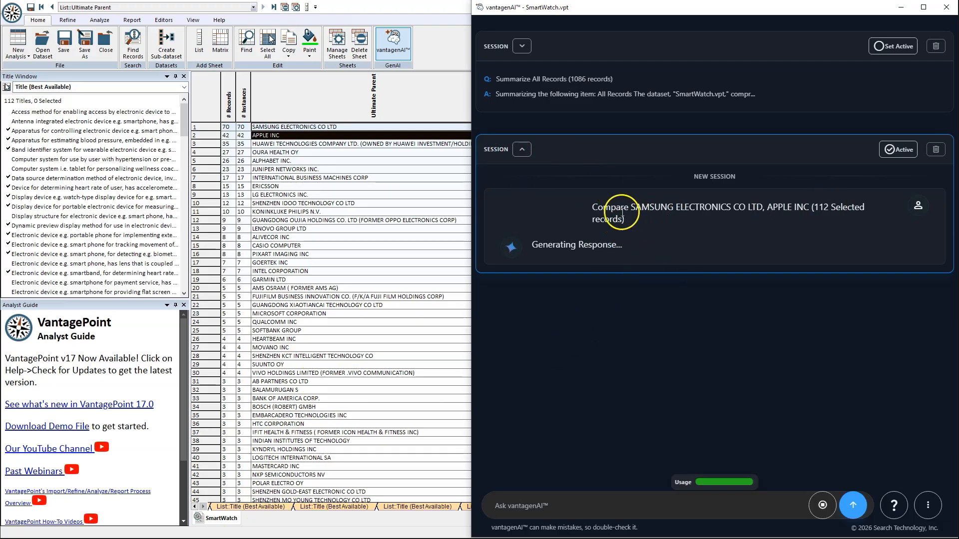
pyautogui.moveTo(626, 209); pyautogui.dragTo(790, 227)
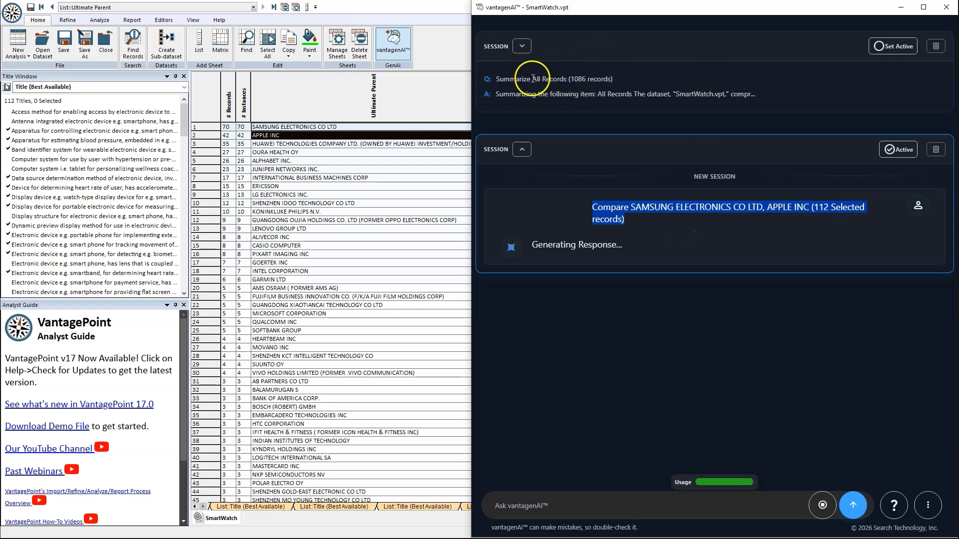
pyautogui.click(578, 97)
# Step: Read through the comparison to its follow-up questions and widen the vantagenAI window
pyautogui.scroll(-2, 633, 271)
pyautogui.scroll(-3, 634, 271)
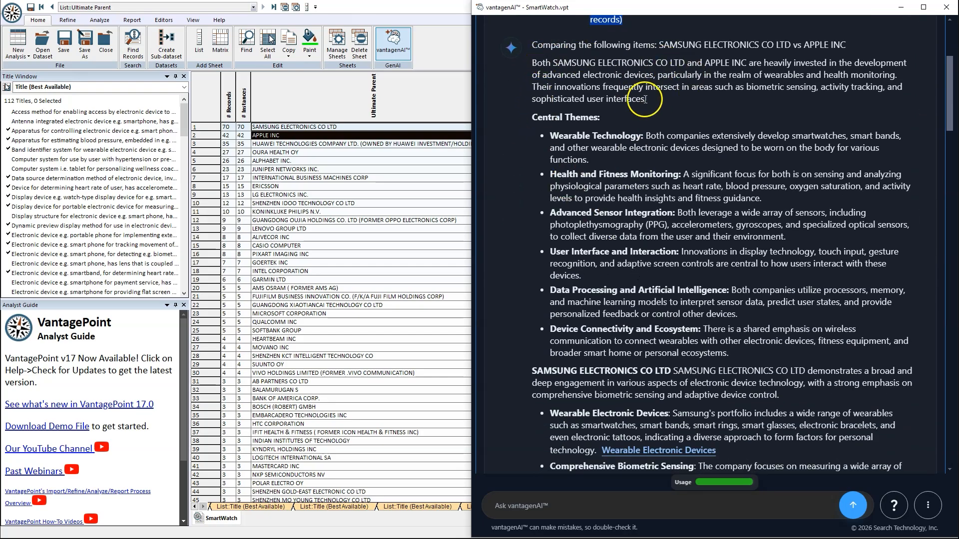
pyautogui.scroll(-4, 649, 215)
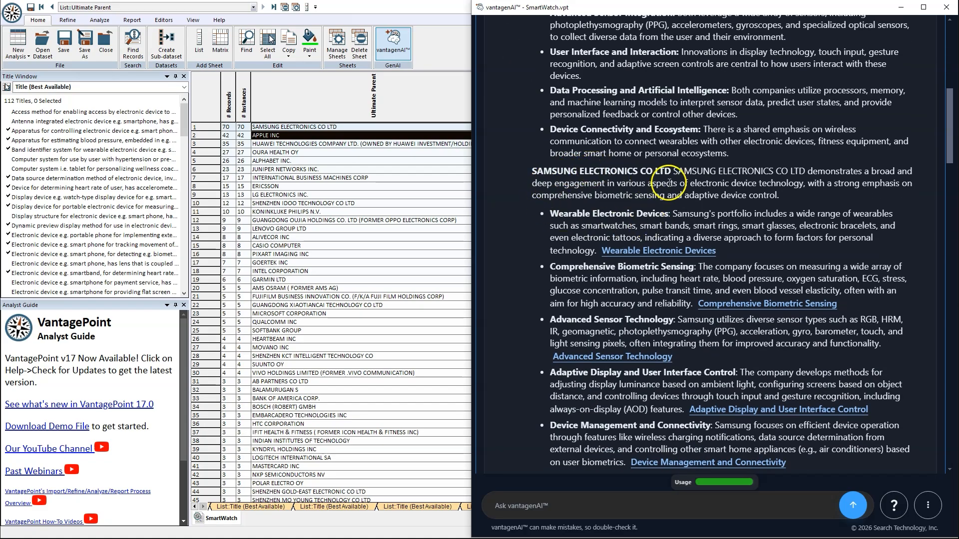
pyautogui.scroll(-2, 684, 195)
pyautogui.scroll(-6, 685, 196)
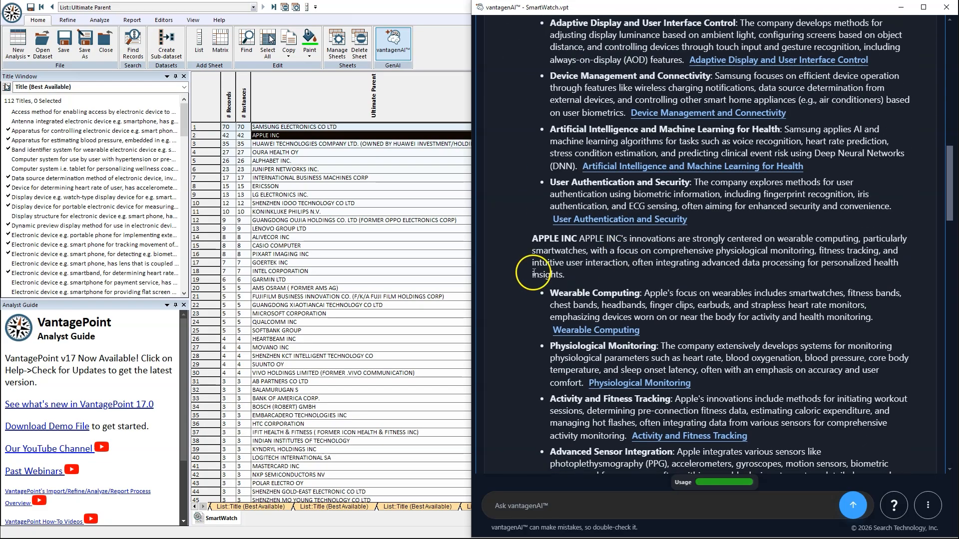
pyautogui.scroll(-4, 655, 299)
pyautogui.scroll(-8, 655, 300)
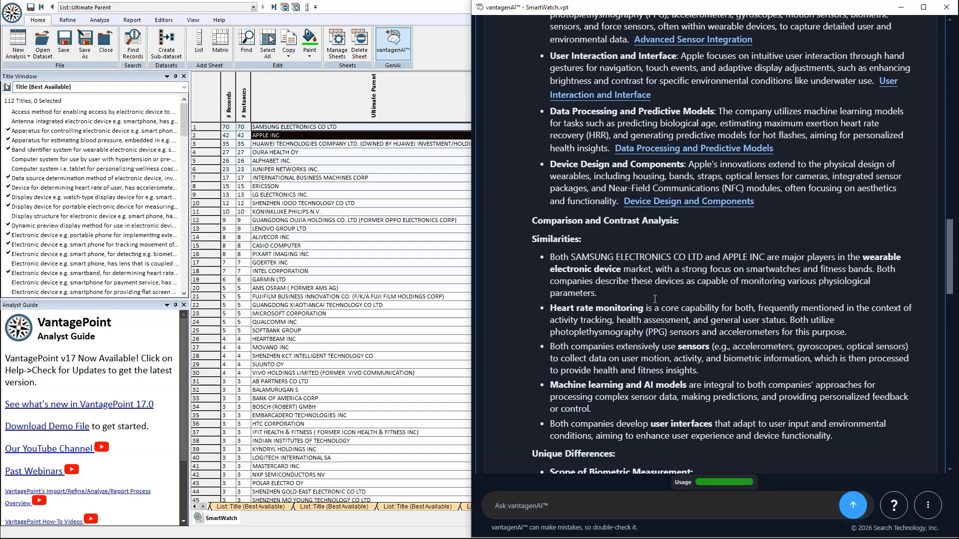
pyautogui.scroll(-3, 664, 306)
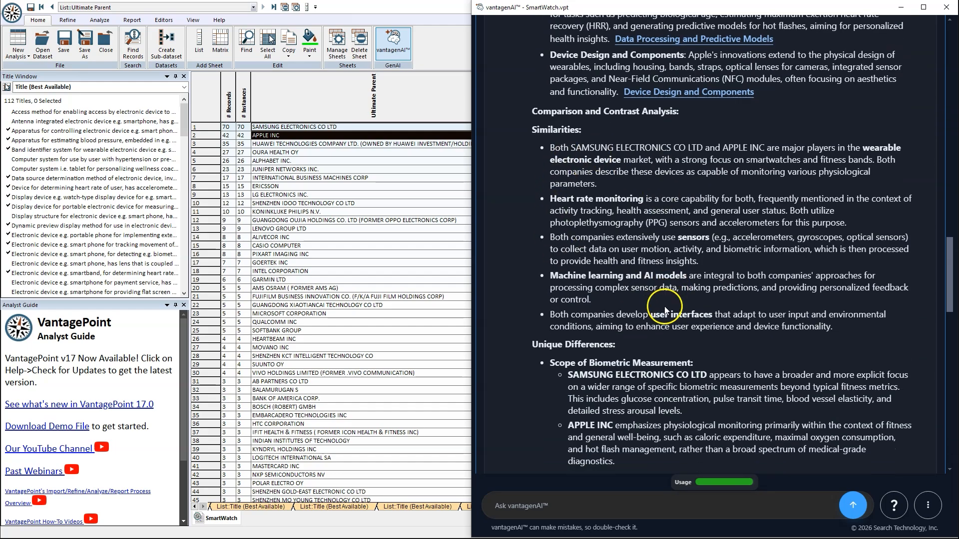
pyautogui.scroll(-10, 646, 339)
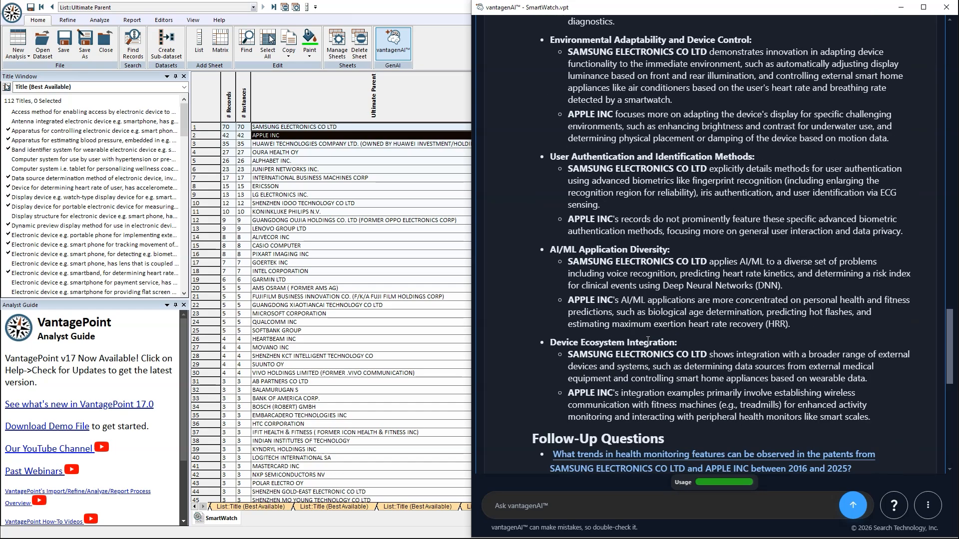
pyautogui.scroll(-3, 647, 321)
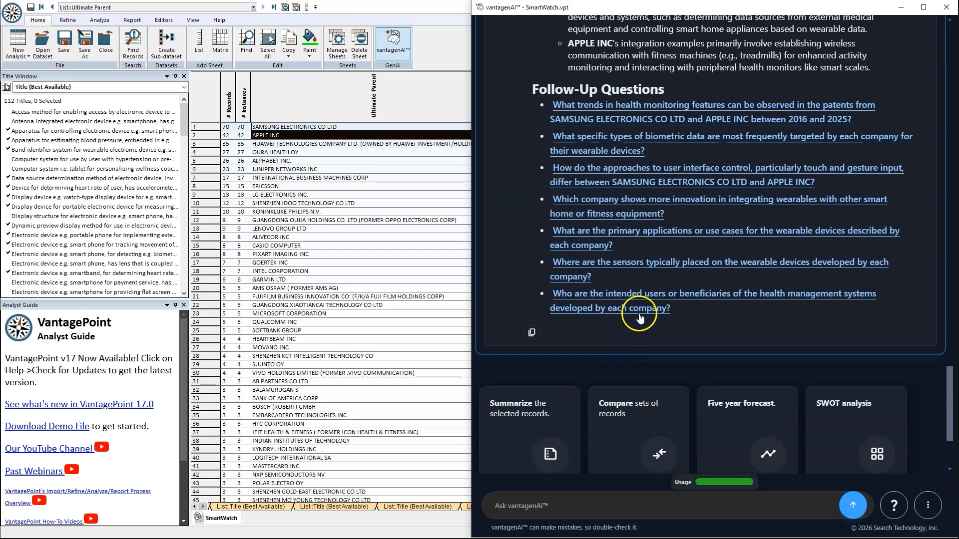
pyautogui.moveTo(472, 59); pyautogui.dragTo(348, 59)
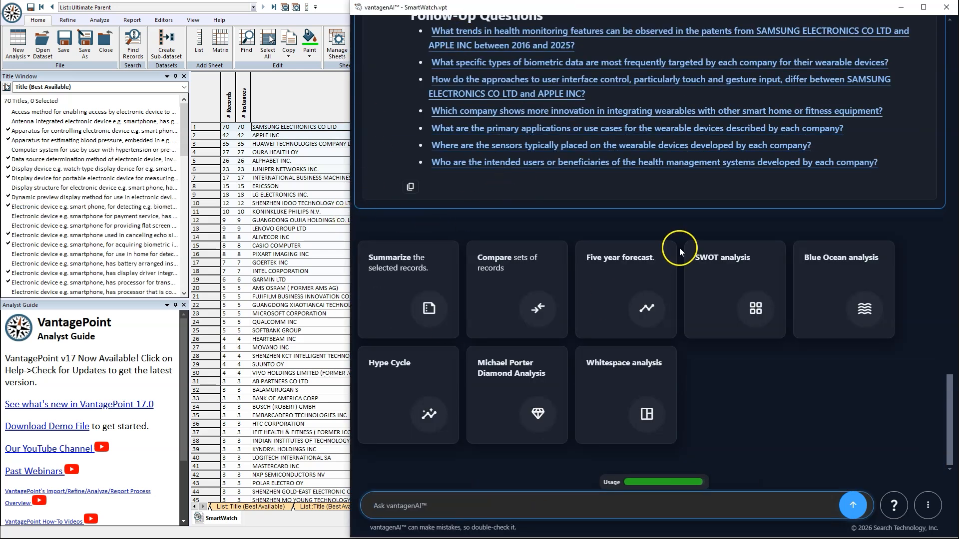
# Step: Request a SWOT analysis for APPLE INC, picked by Ultimate Parent, using all records
pyautogui.click(724, 273)
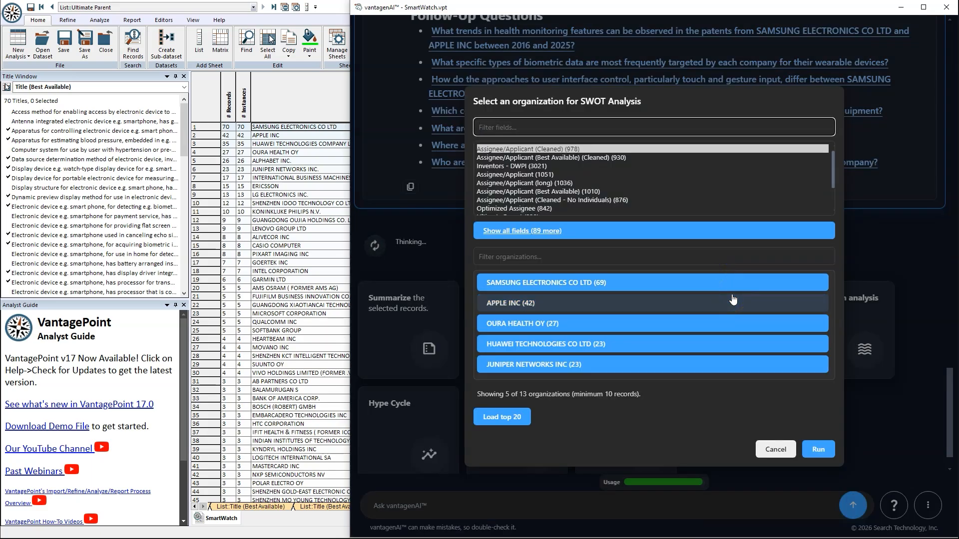
pyautogui.click(506, 255)
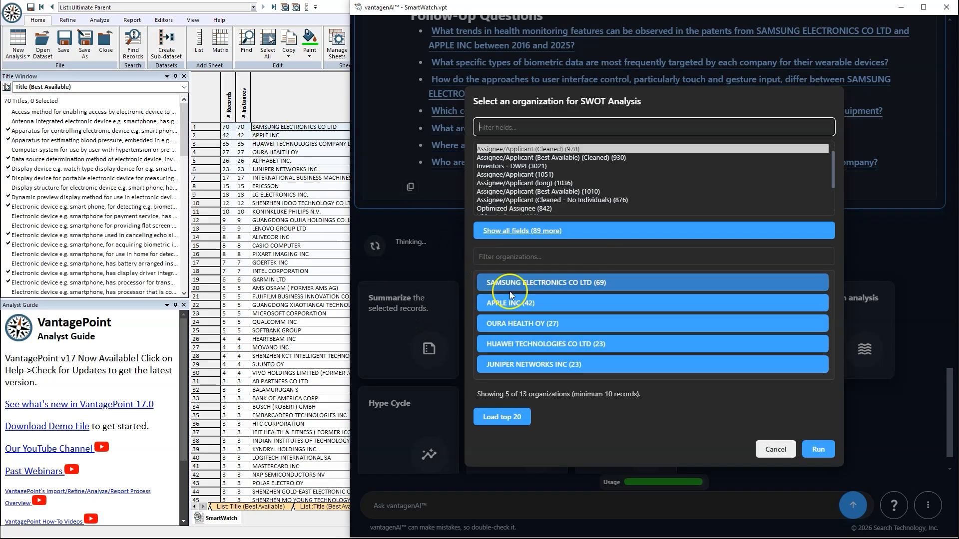
pyautogui.click(563, 308)
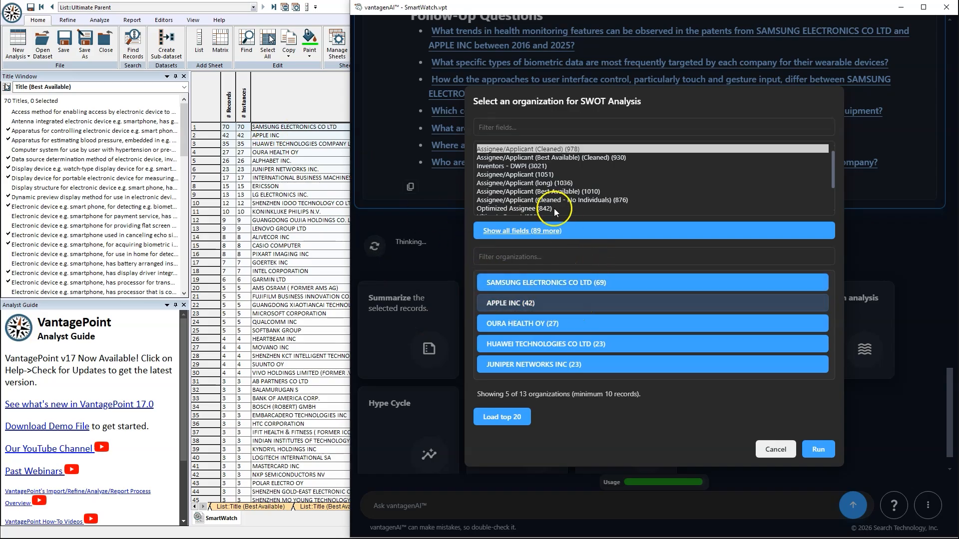
pyautogui.scroll(-2, 555, 205)
pyautogui.click(540, 183)
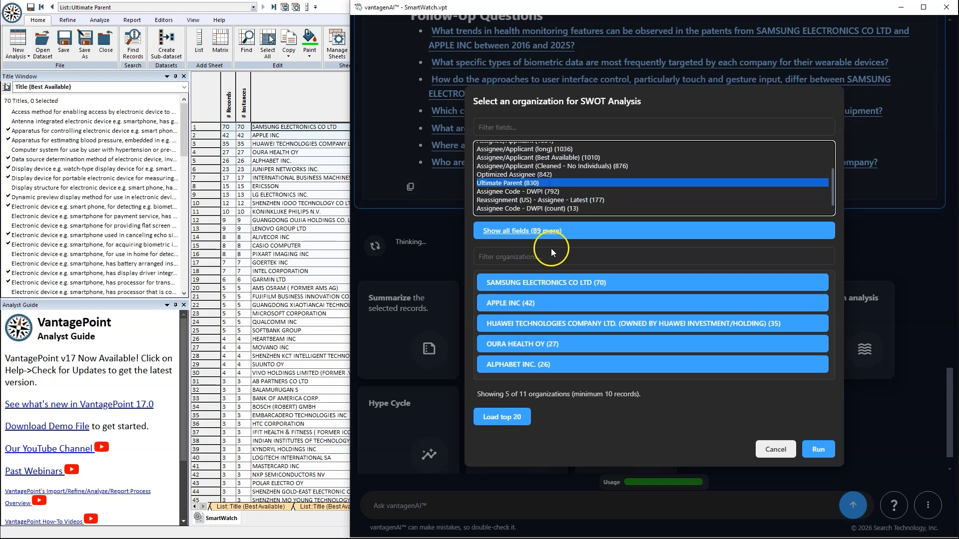
pyautogui.click(515, 306)
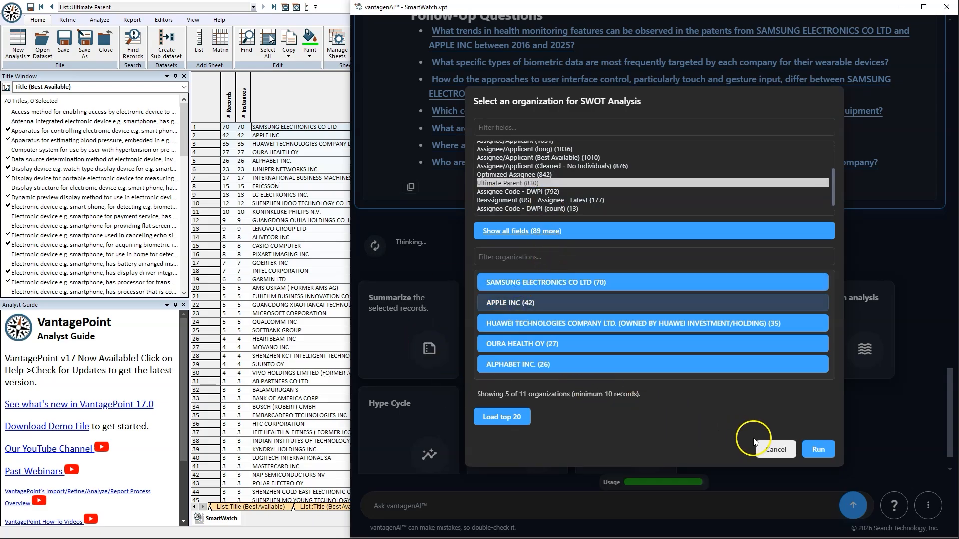
pyautogui.click(820, 450)
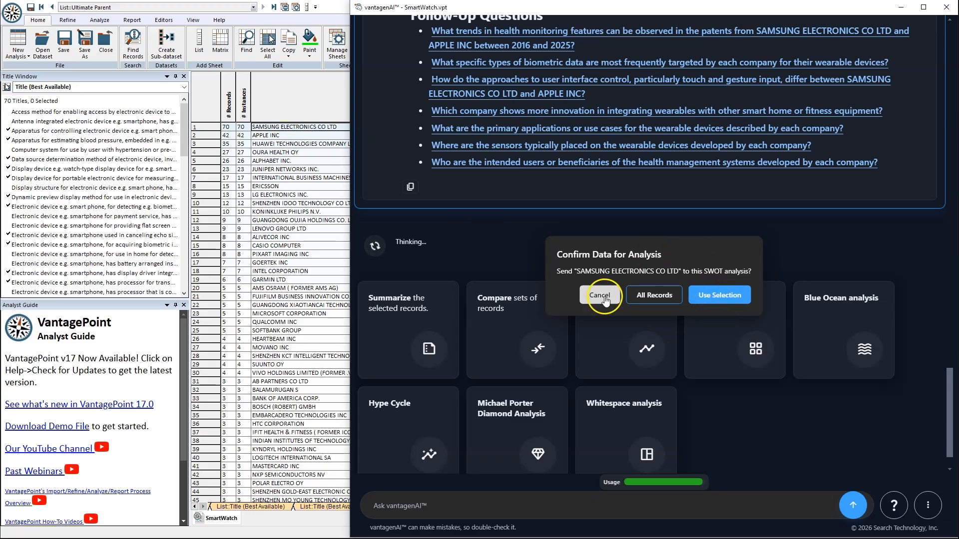
pyautogui.click(654, 297)
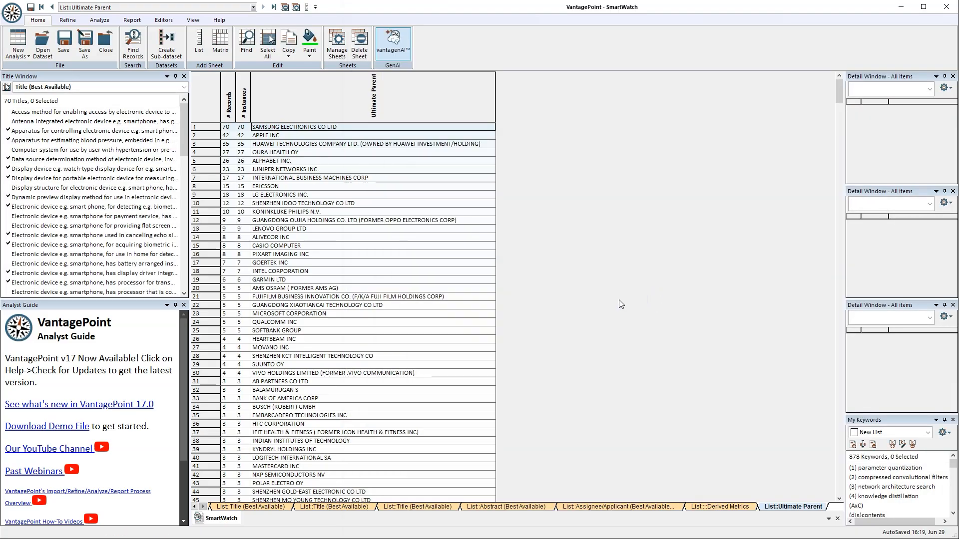
# Step: Widen the vantagenAI window substantially to display the APPLE INC SWOT analysis
pyautogui.click(464, 289)
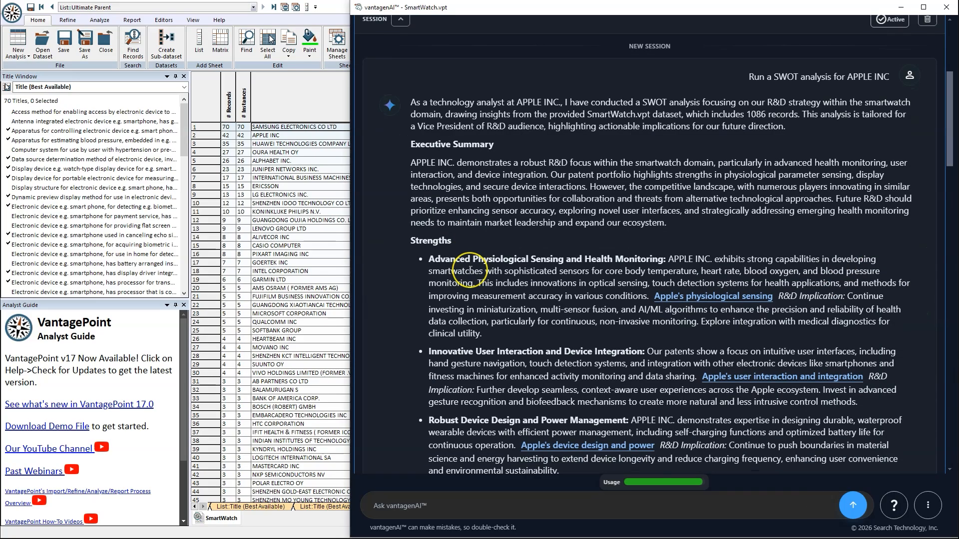
pyautogui.scroll(-1, 470, 270)
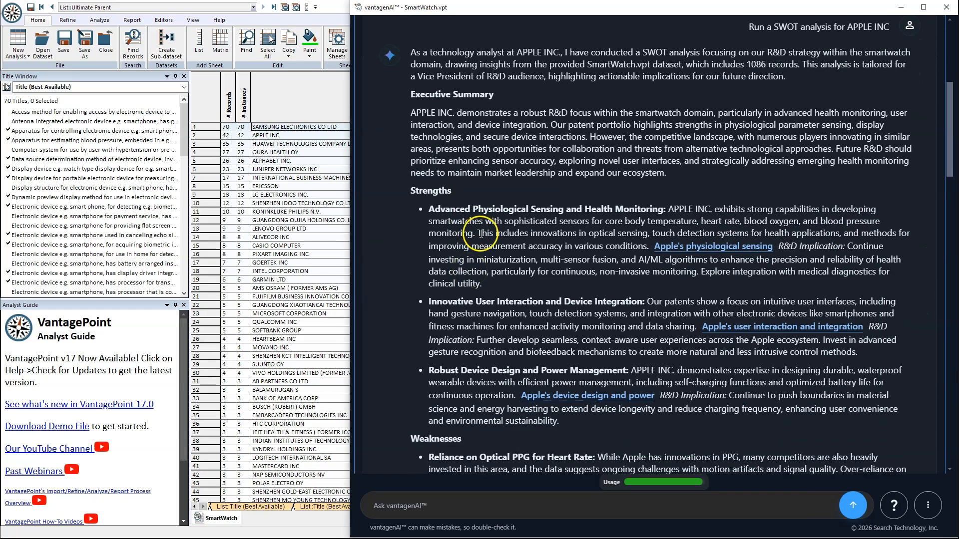
pyautogui.moveTo(349, 214); pyautogui.dragTo(130, 220)
pyautogui.scroll(2, 245, 136)
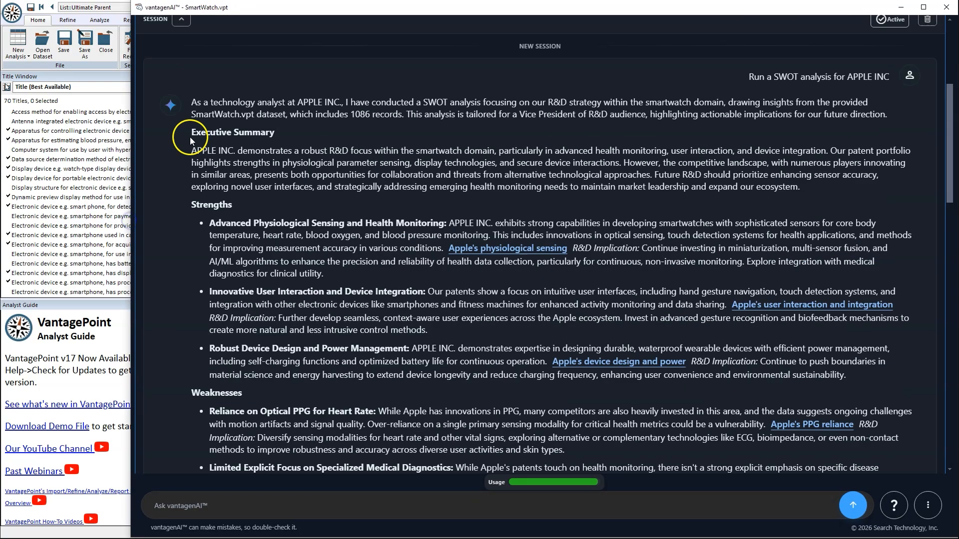
# Step: Highlight the 1086-record sentence and the SWOT request, then read through strengths and opportunities
pyautogui.moveTo(192, 164); pyautogui.dragTo(338, 164)
pyautogui.click(397, 164)
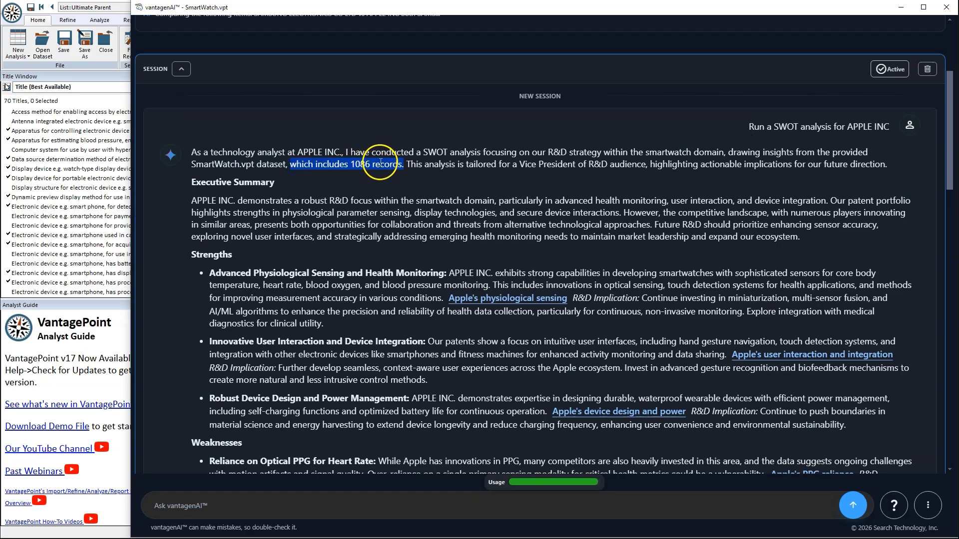
pyautogui.click(582, 190)
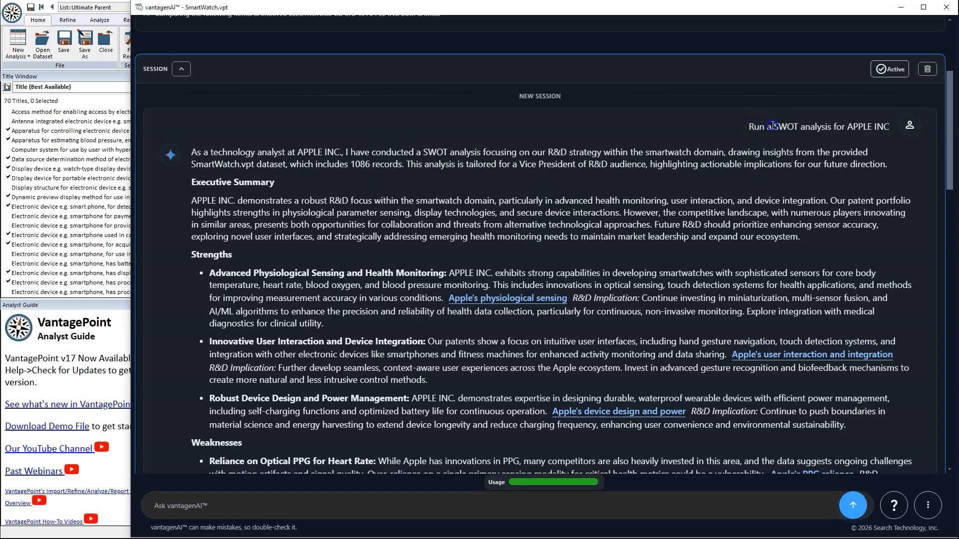
pyautogui.moveTo(772, 126); pyautogui.dragTo(869, 127)
pyautogui.click(831, 152)
pyautogui.scroll(-2, 339, 262)
pyautogui.scroll(-7, 339, 263)
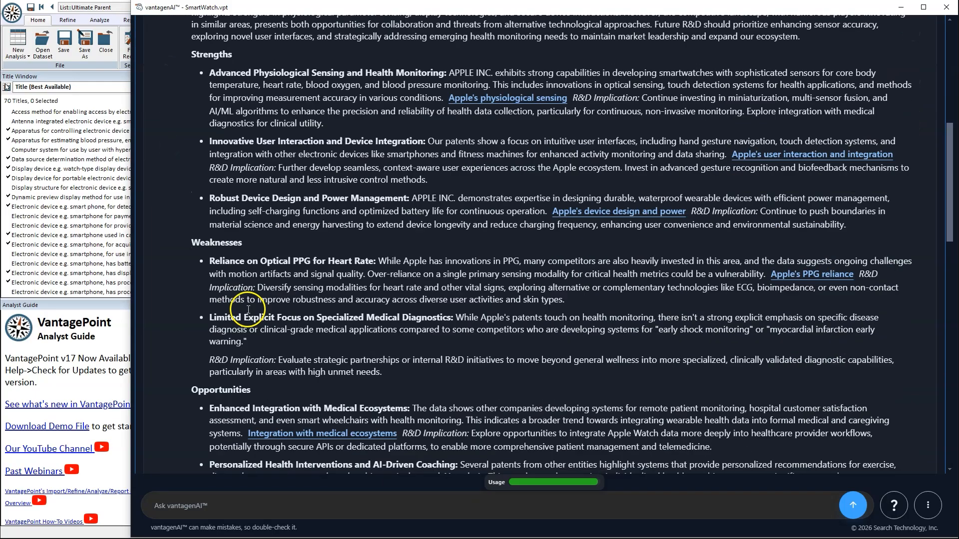
pyautogui.scroll(8, 379, 382)
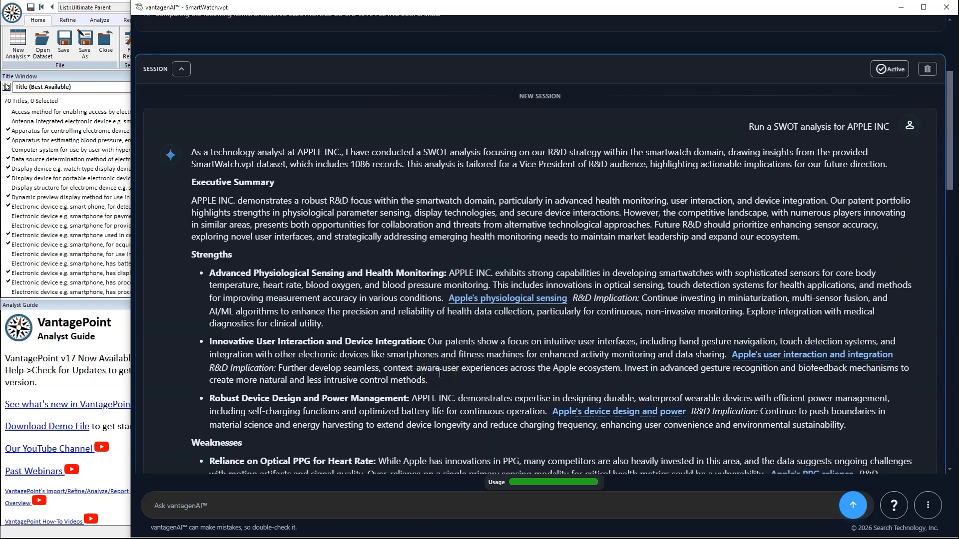
# Step: Preview the patents behind Apple's physiological sensing strength and highlight that Strengths bullet
pyautogui.click(519, 300)
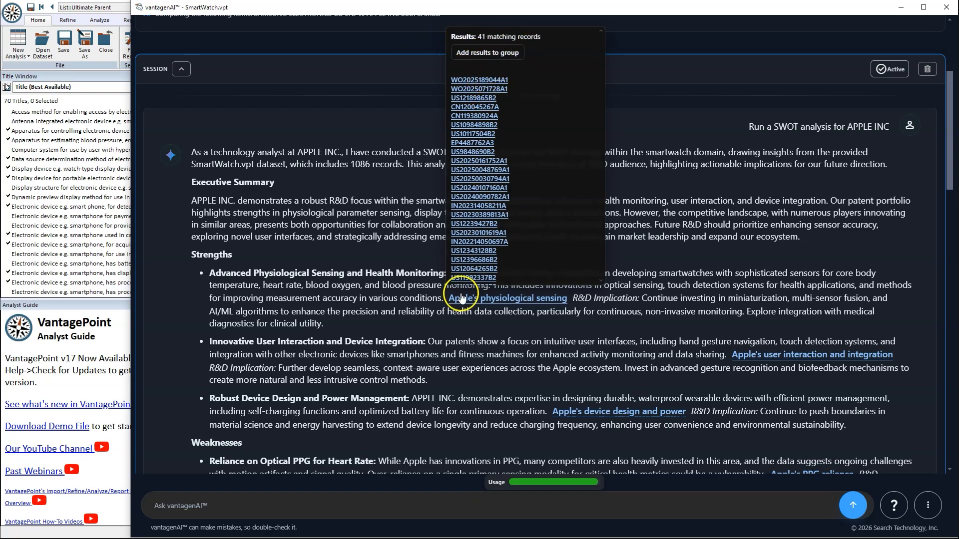
pyautogui.click(270, 293)
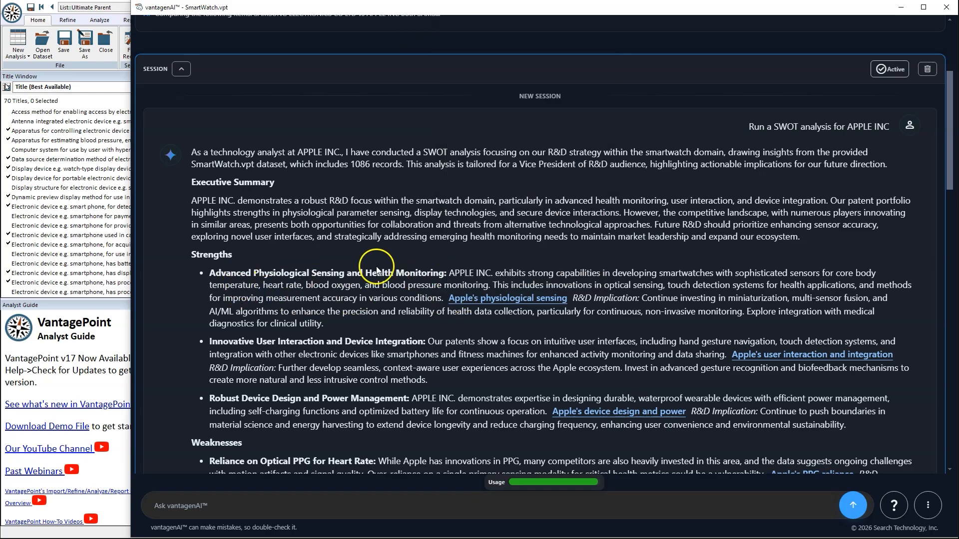
pyautogui.moveTo(208, 274); pyautogui.dragTo(471, 329)
pyautogui.click(399, 321)
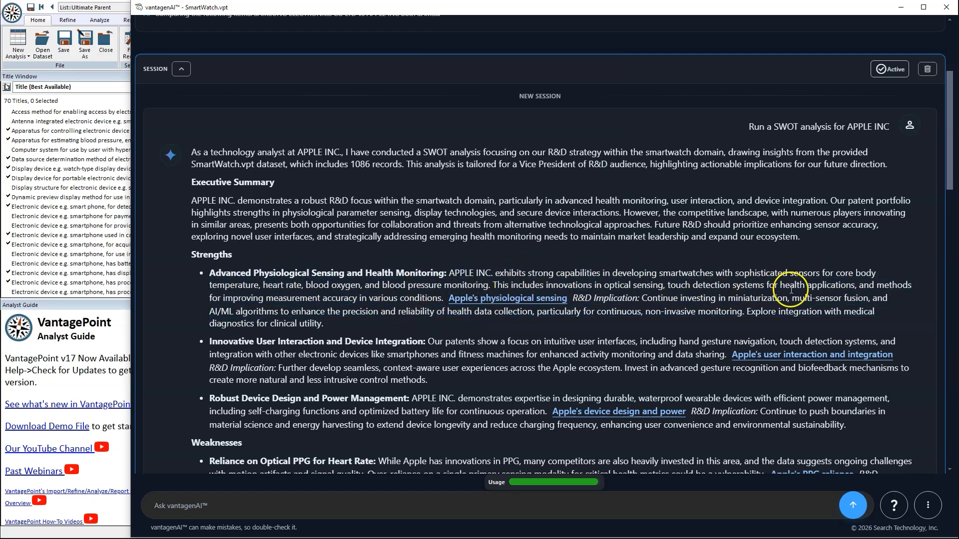
# Step: Add the 41 physiological-sensing patents to a group, then read on to threats and follow-ups
pyautogui.click(523, 301)
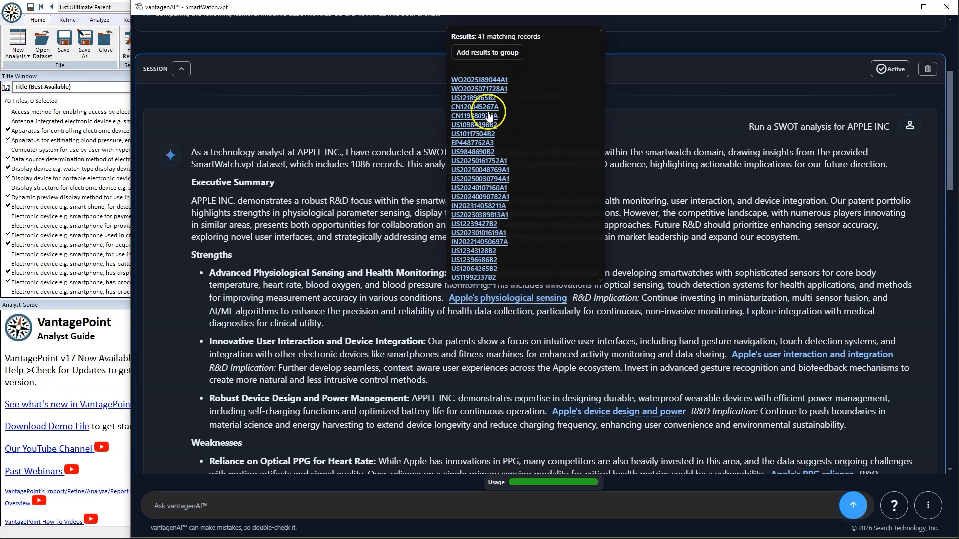
pyautogui.click(509, 54)
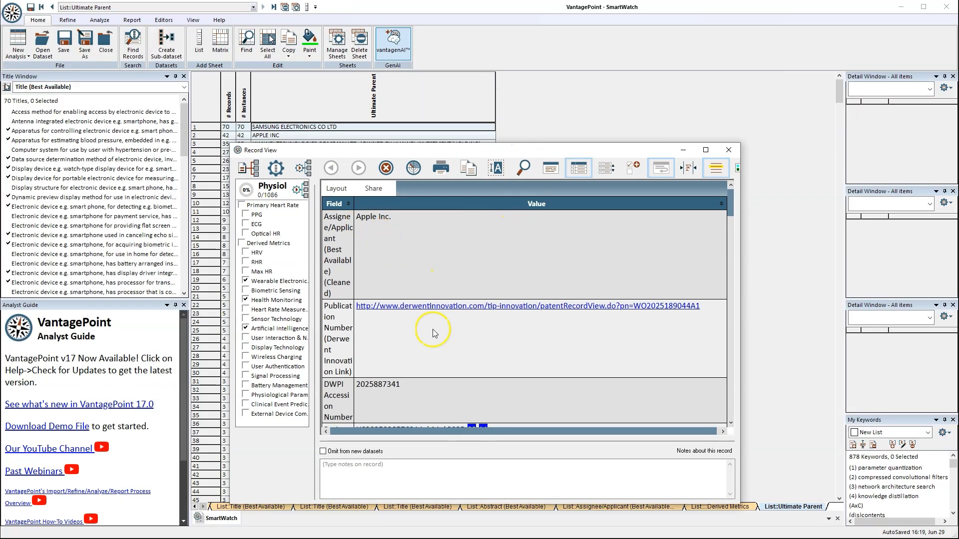
pyautogui.scroll(-5, 431, 327)
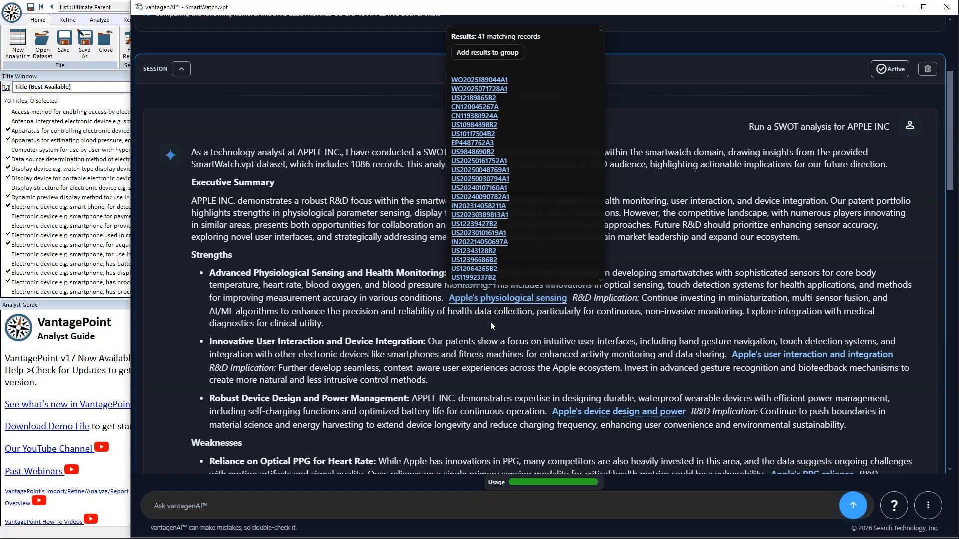
pyautogui.click(589, 299)
pyautogui.scroll(-2, 590, 298)
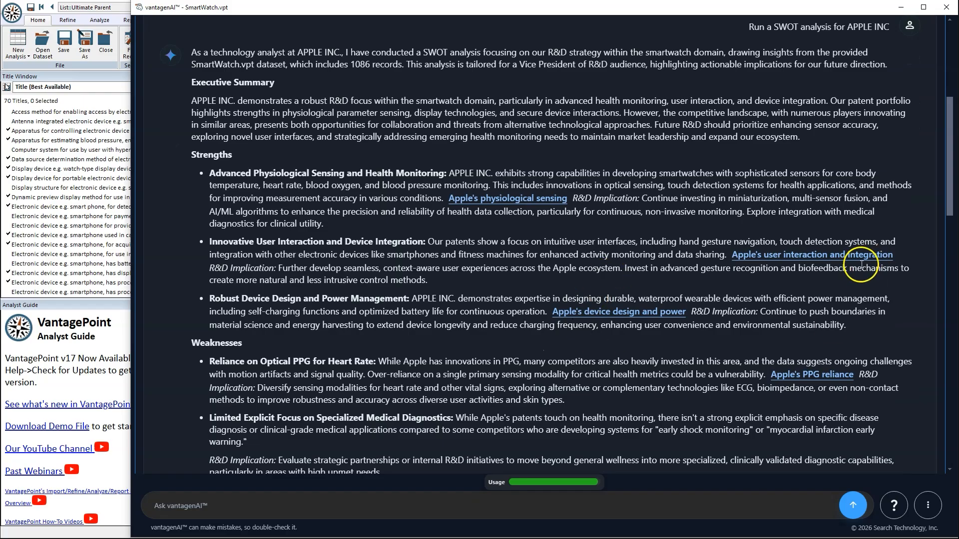
pyautogui.scroll(-5, 706, 258)
pyautogui.scroll(-10, 452, 321)
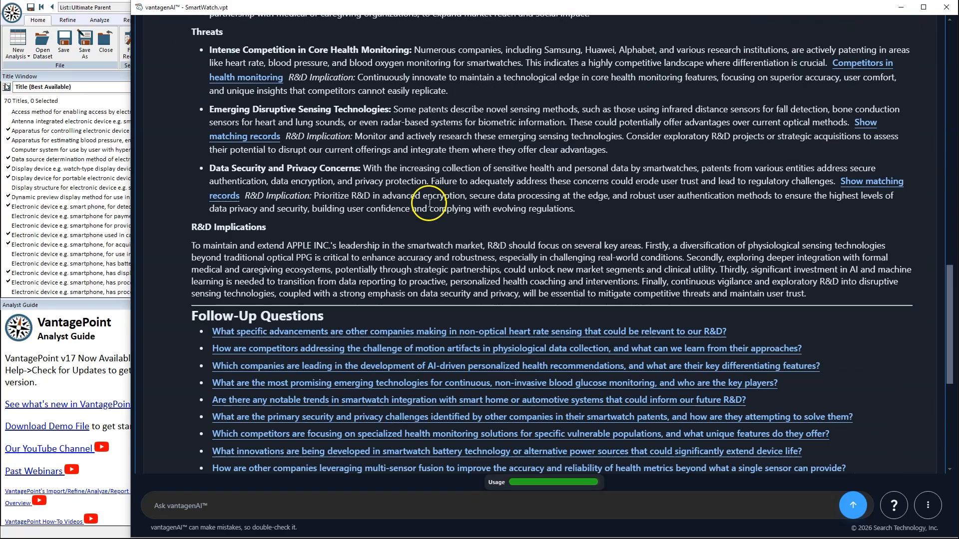
pyautogui.scroll(-2, 425, 265)
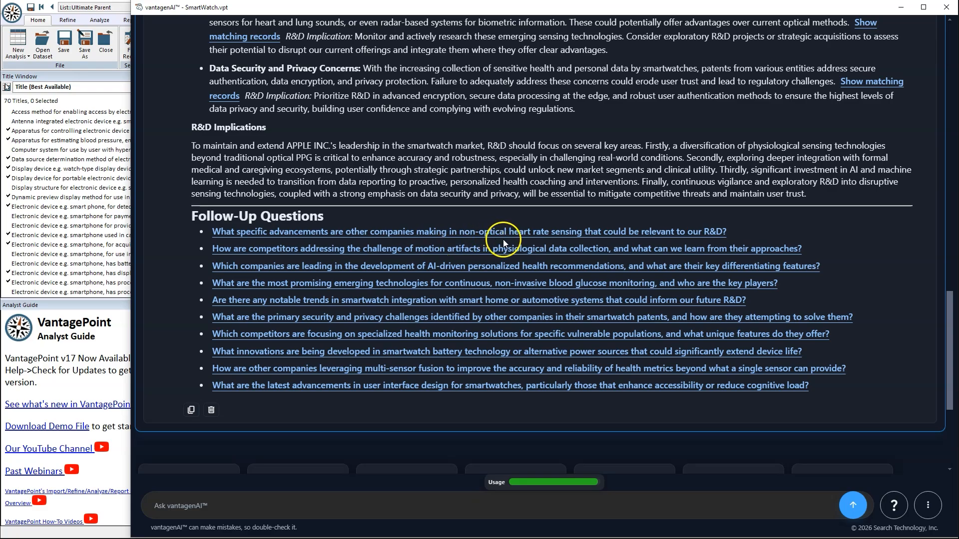
# Step: Ask how competitors handle motion artifacts and review the signal-processing and sensor-fusion answer
pyautogui.click(487, 250)
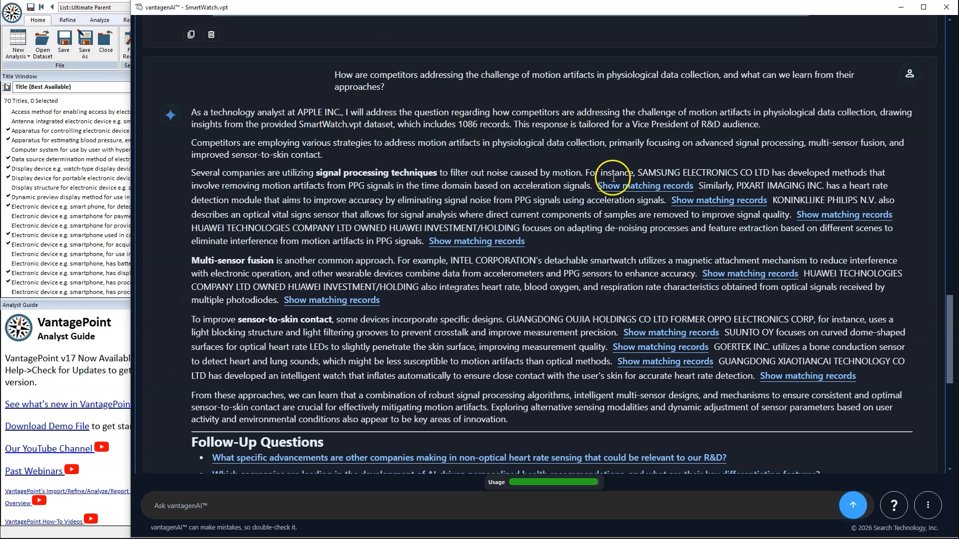
pyautogui.moveTo(193, 112); pyautogui.dragTo(505, 135)
pyautogui.click(505, 136)
pyautogui.doubleClick(468, 123)
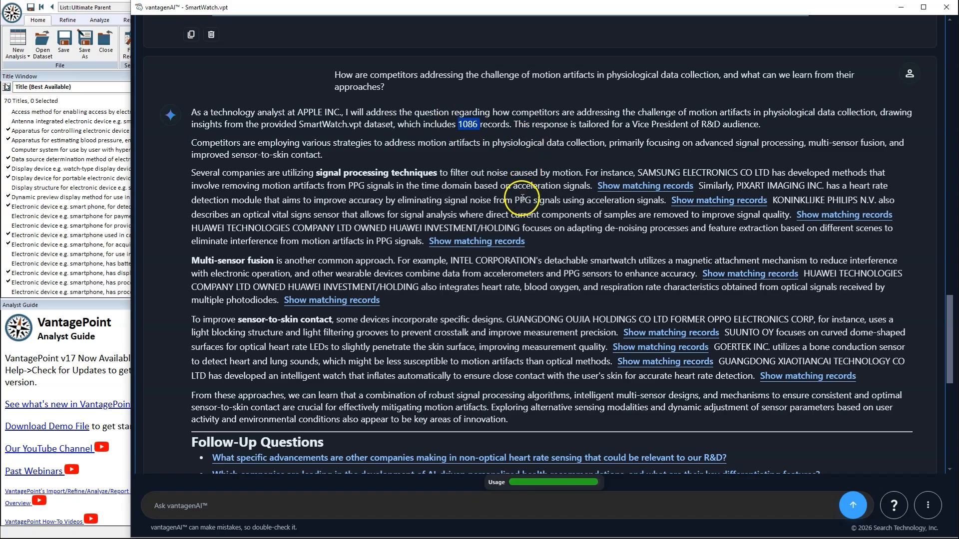
pyautogui.scroll(8, 599, 235)
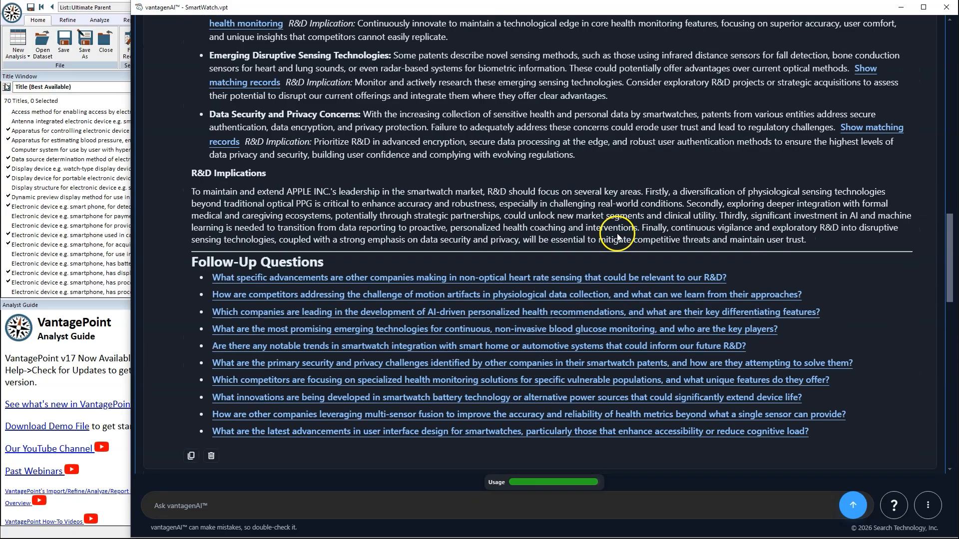
pyautogui.scroll(15, 618, 235)
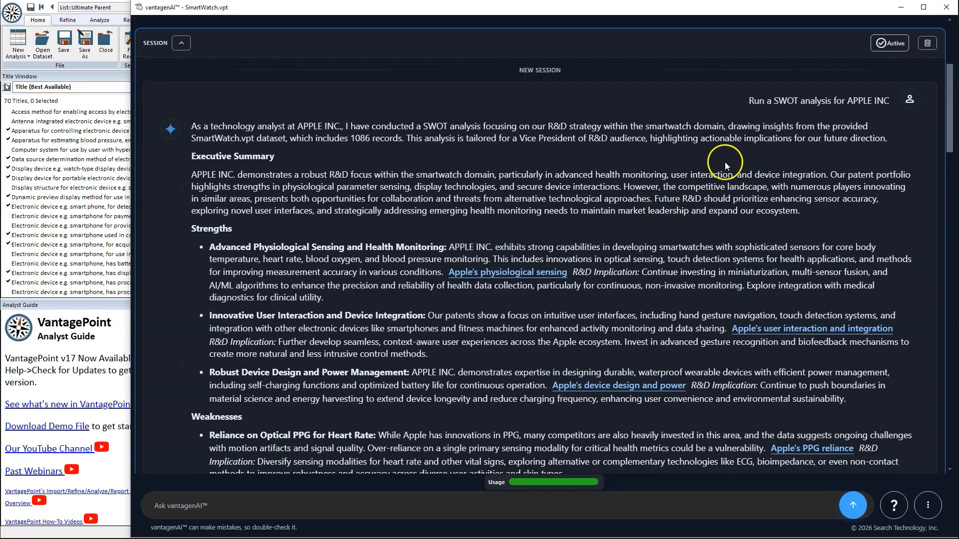
pyautogui.doubleClick(369, 138)
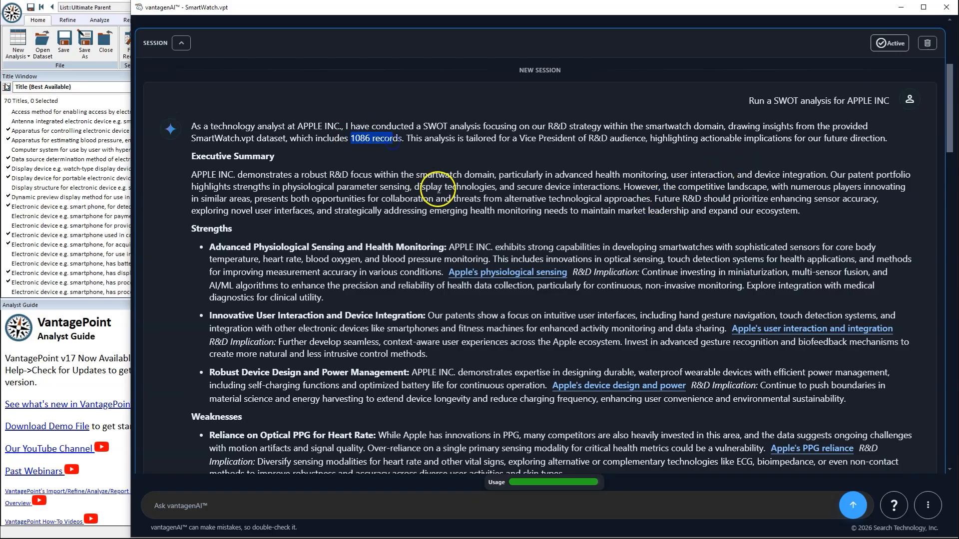
pyautogui.scroll(4, 636, 156)
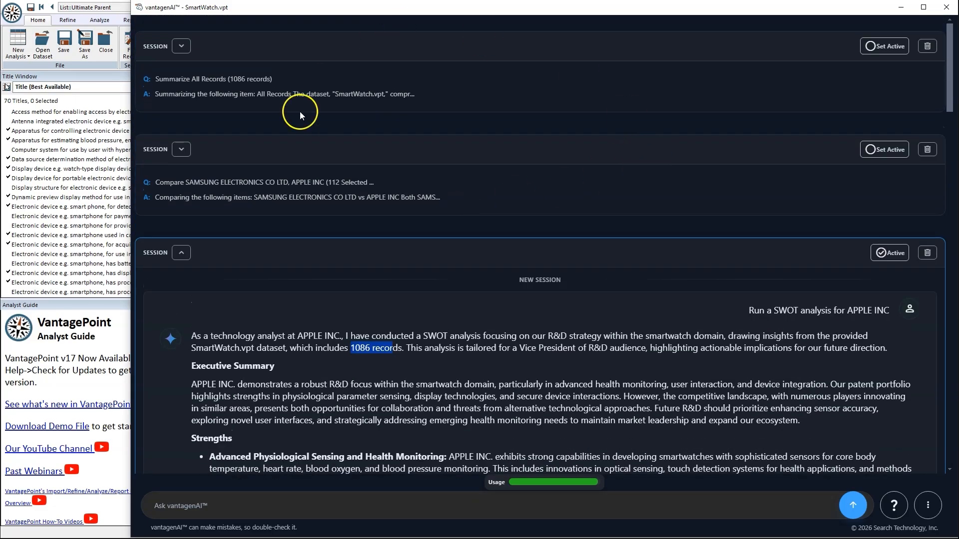
pyautogui.moveTo(373, 181)
pyautogui.mouseDown()
pyautogui.moveTo(278, 180)
pyautogui.moveTo(385, 187)
pyautogui.mouseUp()
pyautogui.click(413, 189)
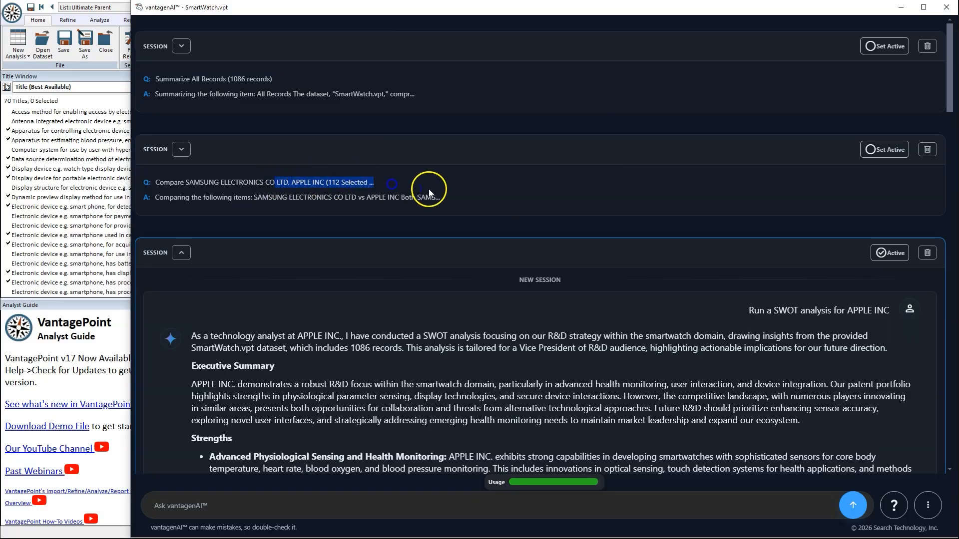
pyautogui.scroll(-15, 534, 223)
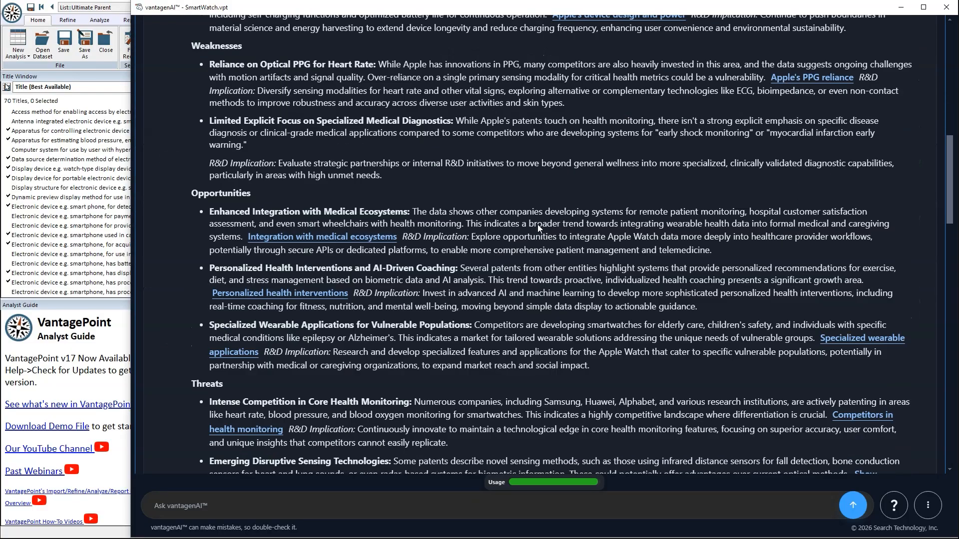
pyautogui.scroll(-2, 537, 224)
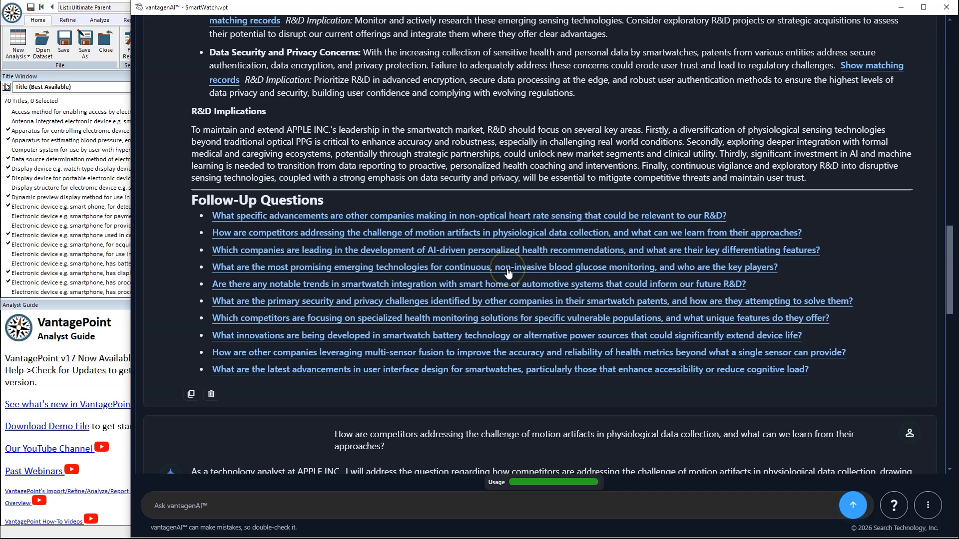
pyautogui.scroll(17, 508, 272)
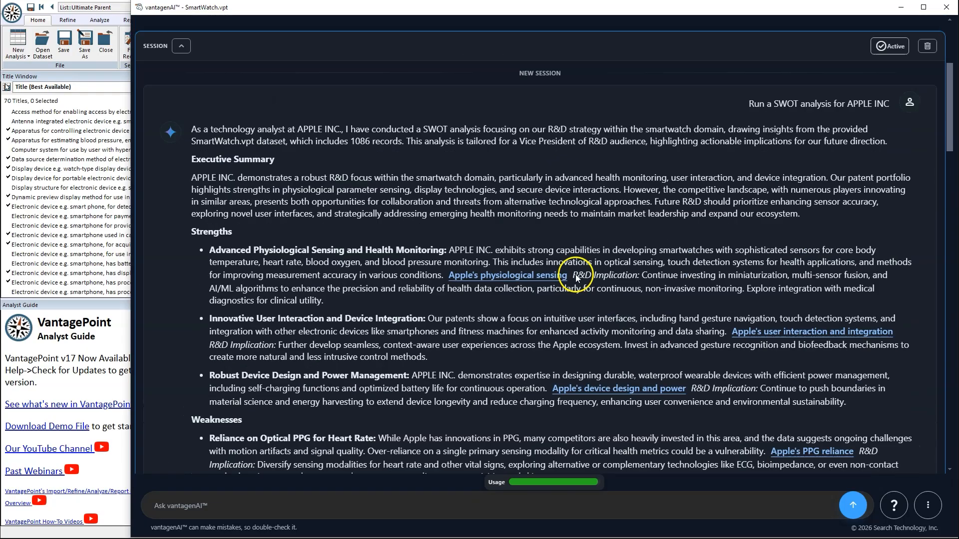
pyautogui.moveTo(698, 165); pyautogui.dragTo(563, 175)
pyautogui.moveTo(192, 231); pyautogui.dragTo(559, 287)
pyautogui.scroll(-5, 559, 284)
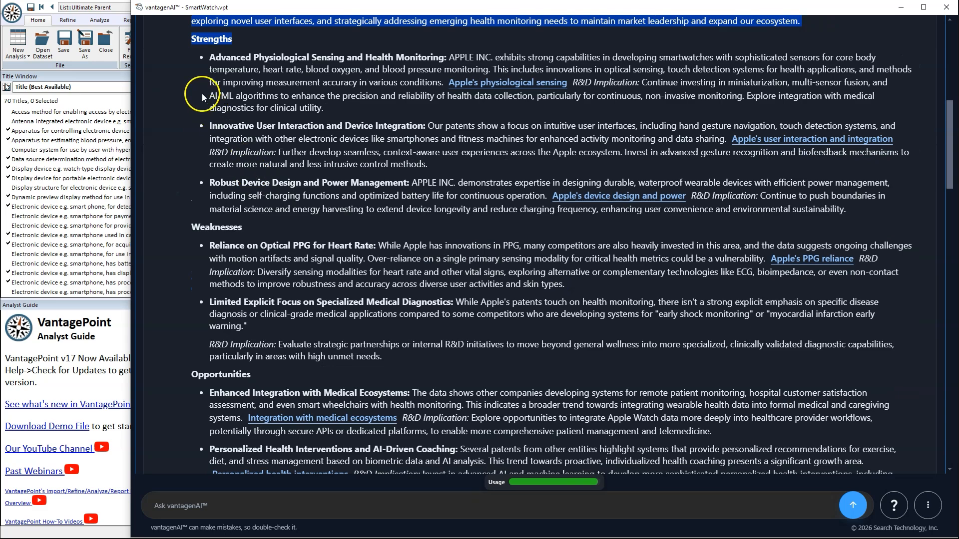
pyautogui.moveTo(201, 94); pyautogui.dragTo(402, 175)
pyautogui.scroll(-3, 446, 291)
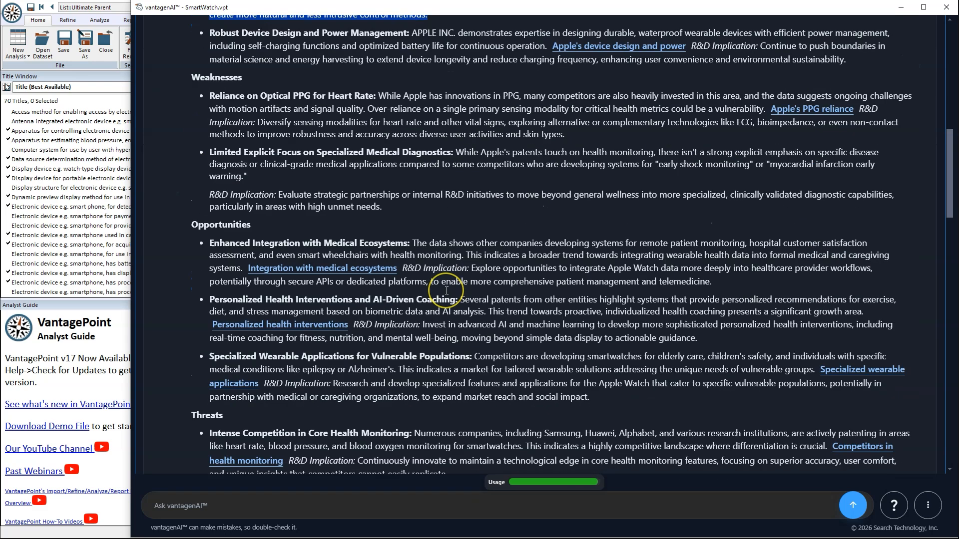
pyautogui.scroll(-20, 446, 291)
pyautogui.scroll(2, 446, 290)
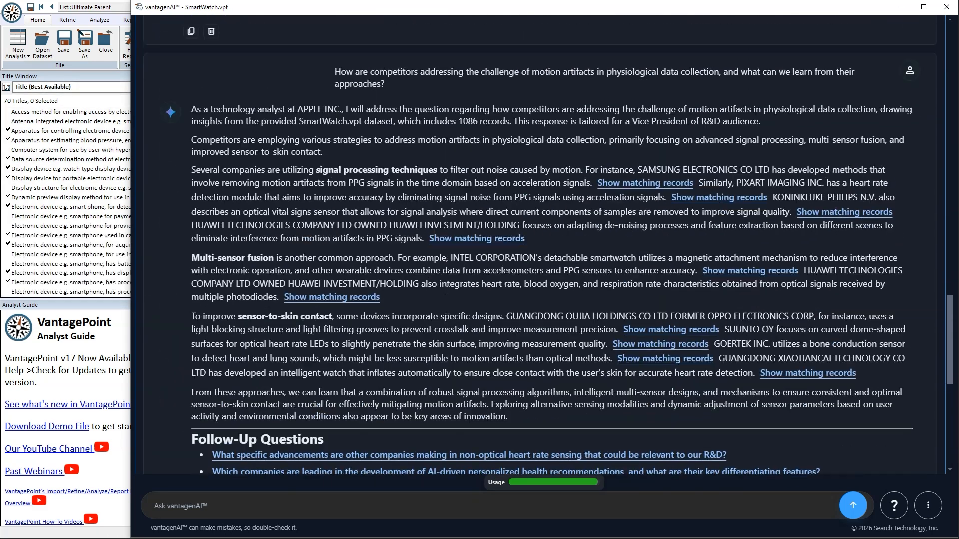
pyautogui.scroll(1, 446, 290)
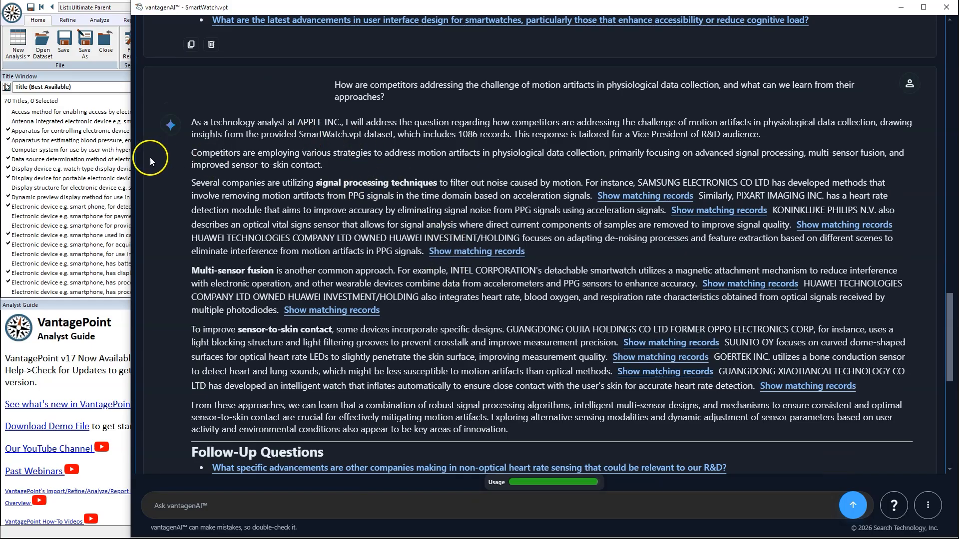
pyautogui.moveTo(366, 92); pyautogui.dragTo(425, 103)
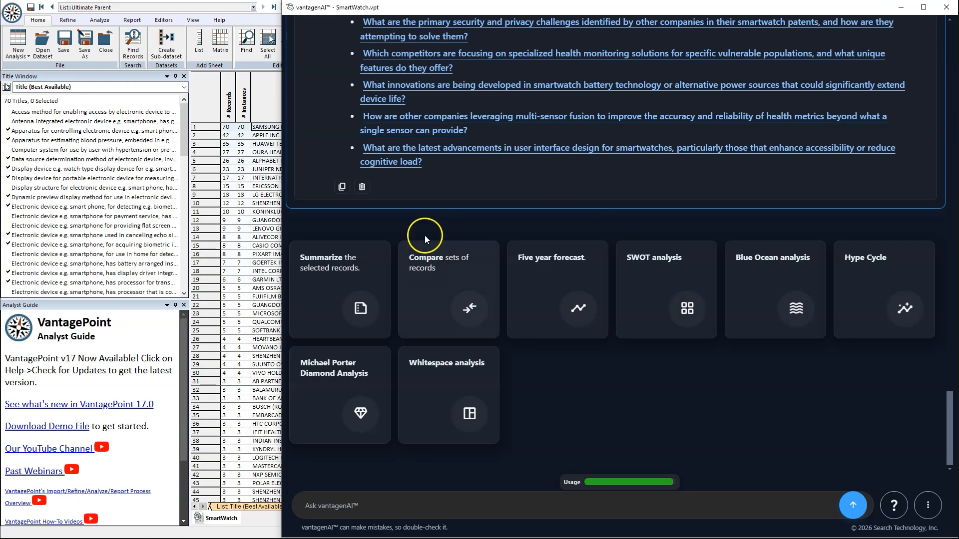
# Step: Request a five-year forecast using only the selected SAMSUNG ELECTRONICS CO LTD records
pyautogui.click(557, 278)
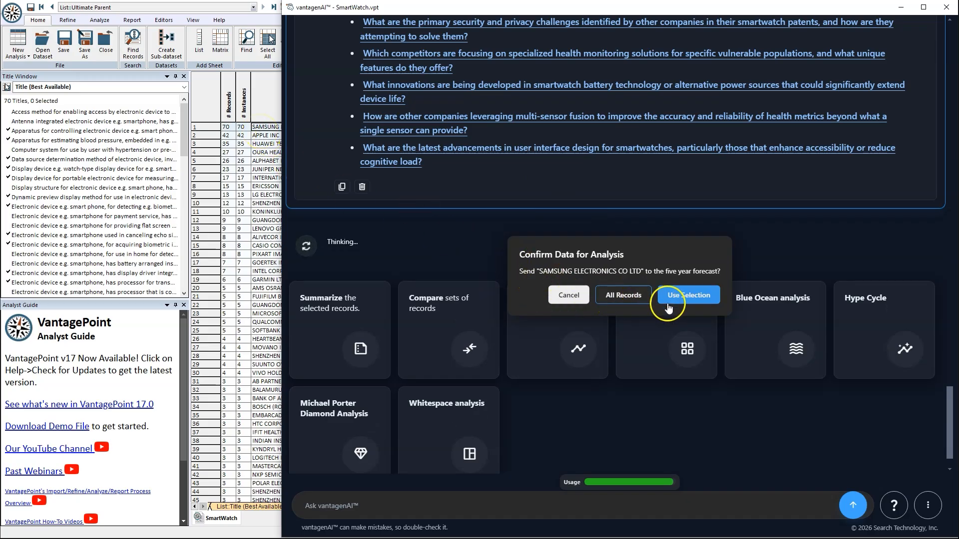
pyautogui.click(688, 295)
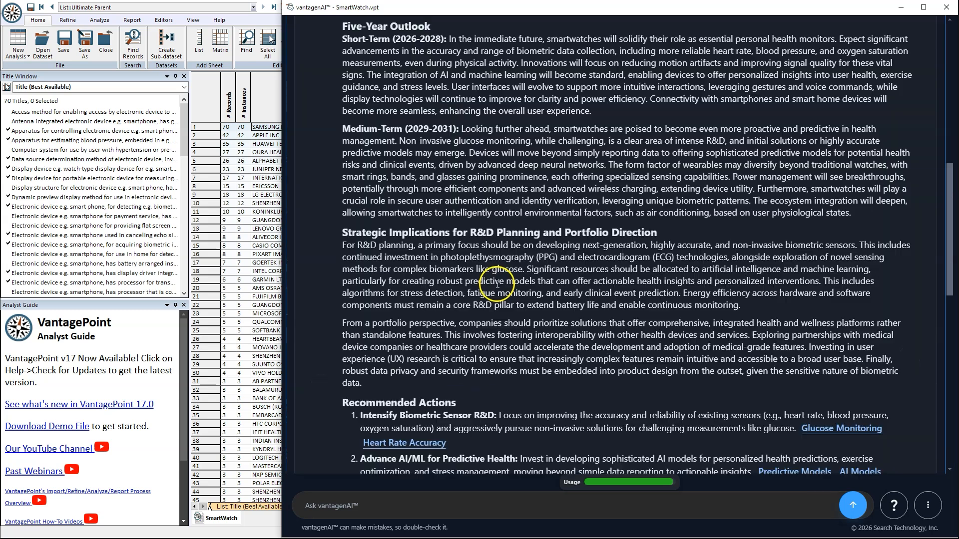
pyautogui.scroll(1, 497, 284)
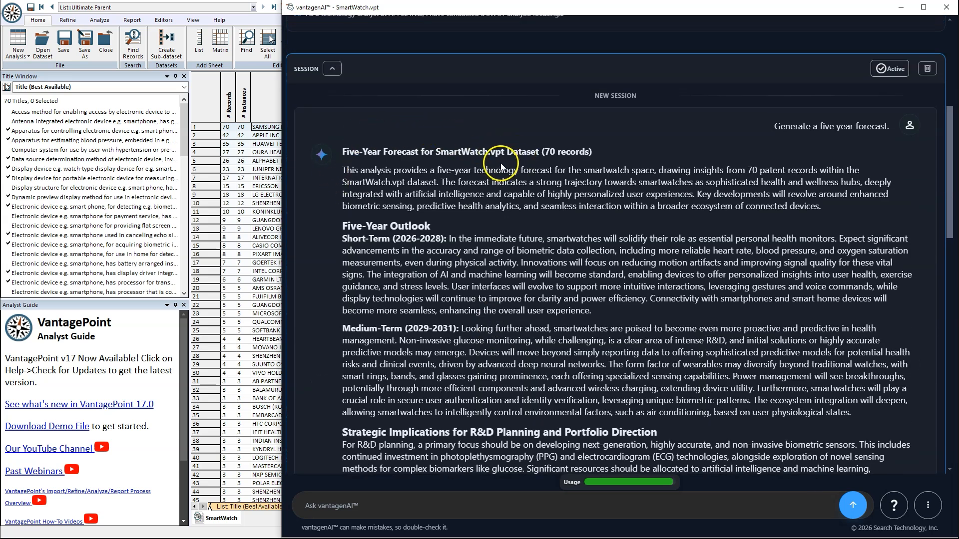
pyautogui.scroll(-1, 373, 196)
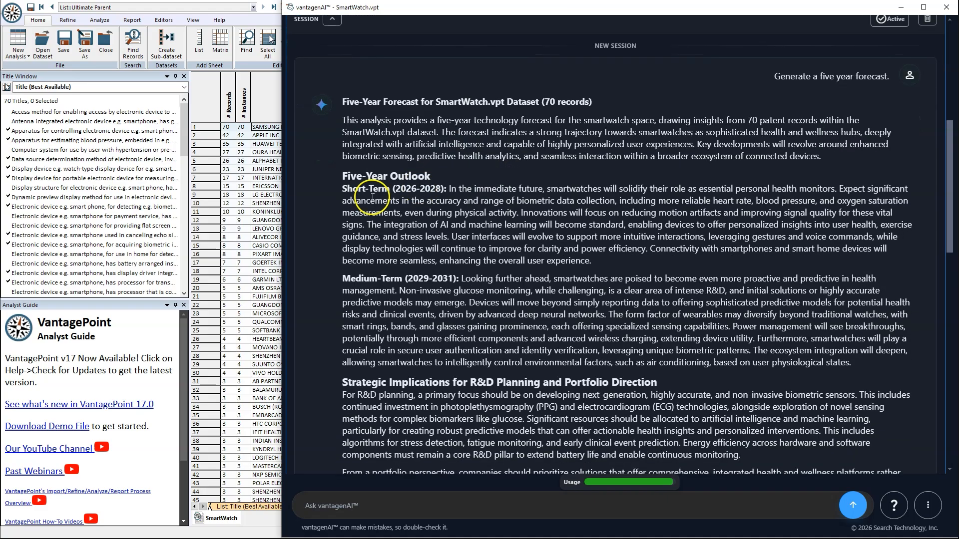
pyautogui.moveTo(343, 188); pyautogui.dragTo(453, 190)
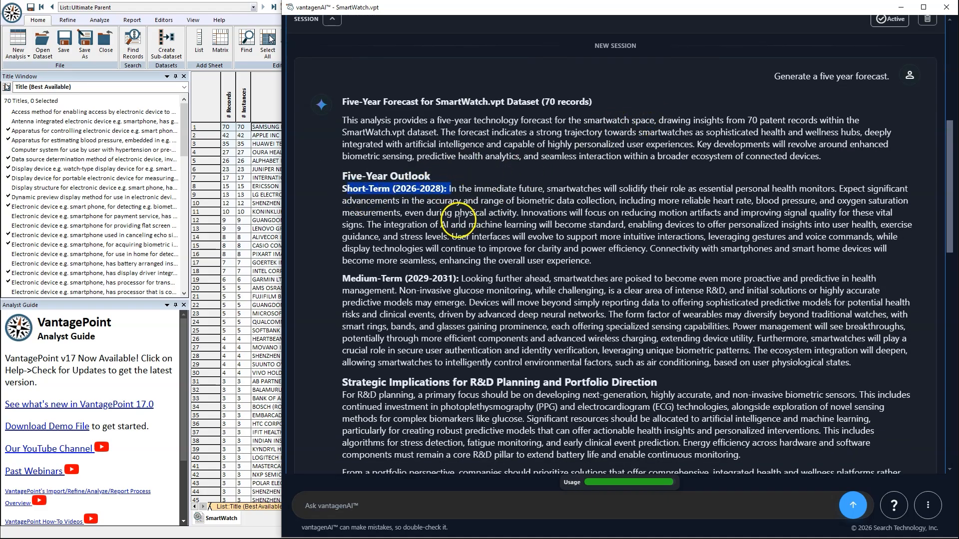
pyautogui.scroll(-1, 452, 219)
pyautogui.moveTo(394, 225); pyautogui.dragTo(452, 229)
pyautogui.scroll(-3, 429, 334)
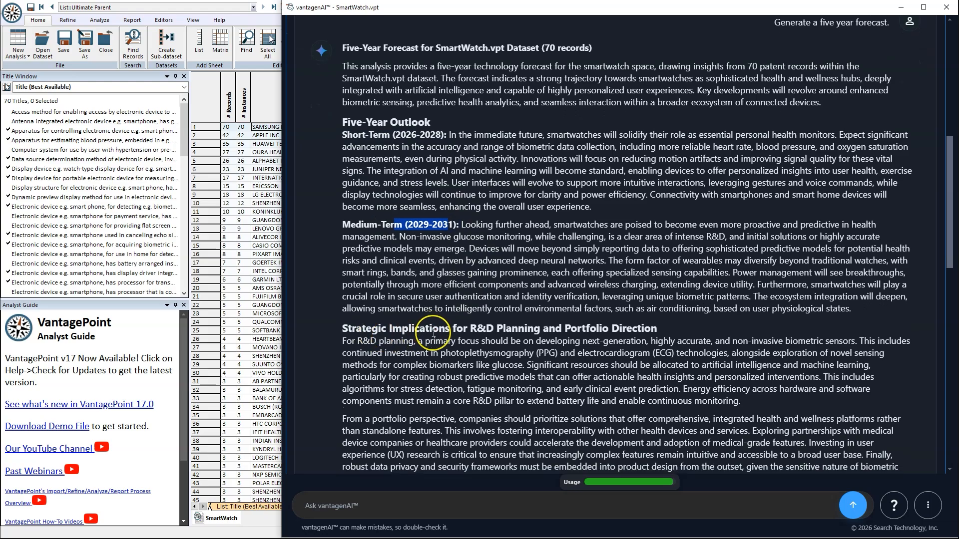
pyautogui.scroll(-1, 433, 333)
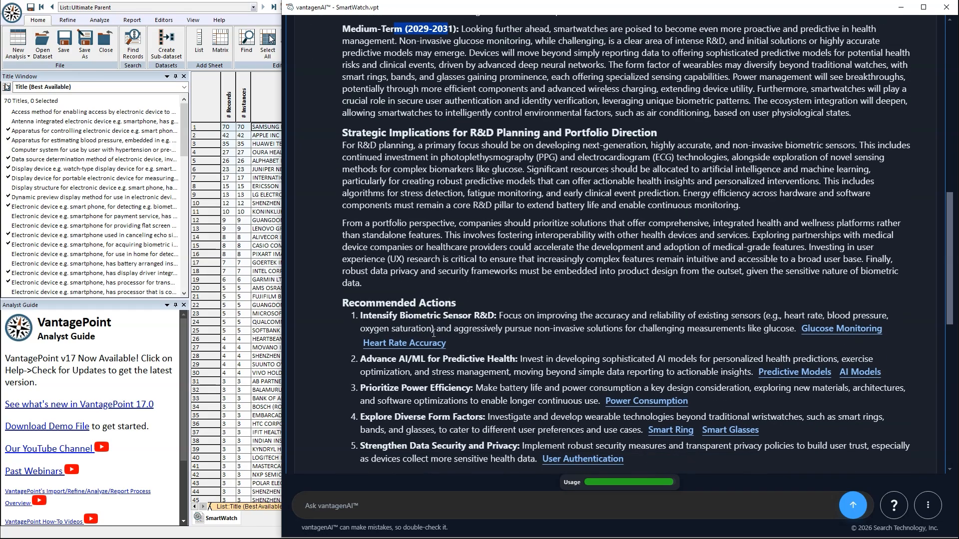
pyautogui.scroll(4, 524, 298)
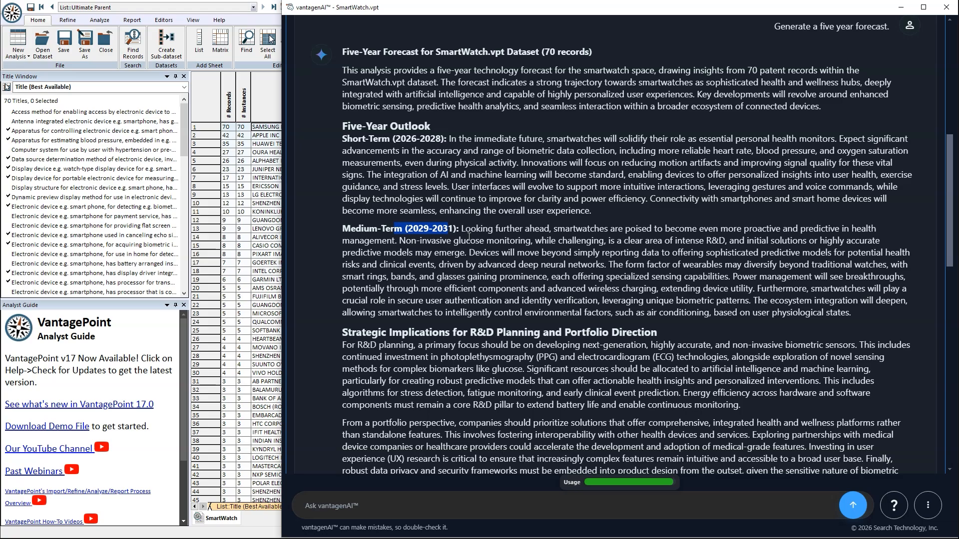
pyautogui.scroll(-1, 542, 280)
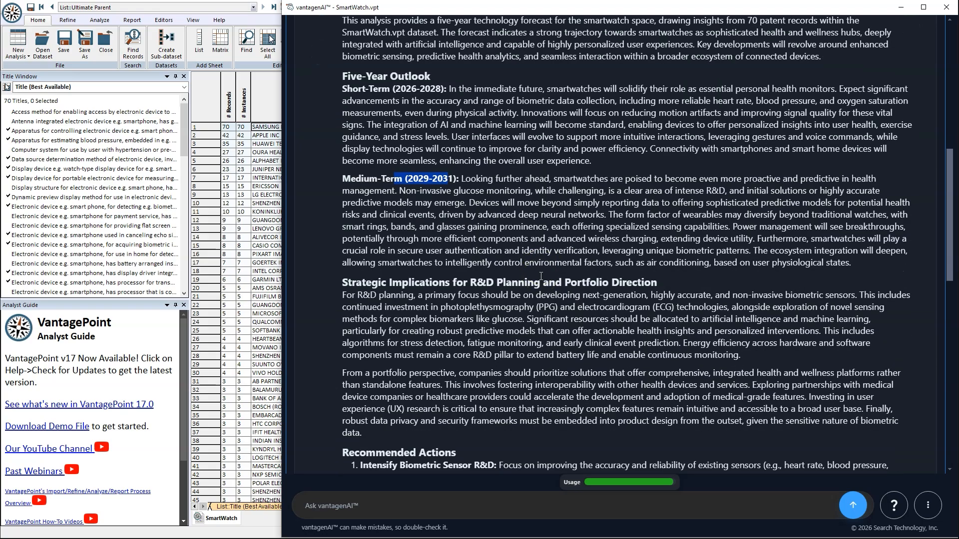
pyautogui.scroll(2, 494, 130)
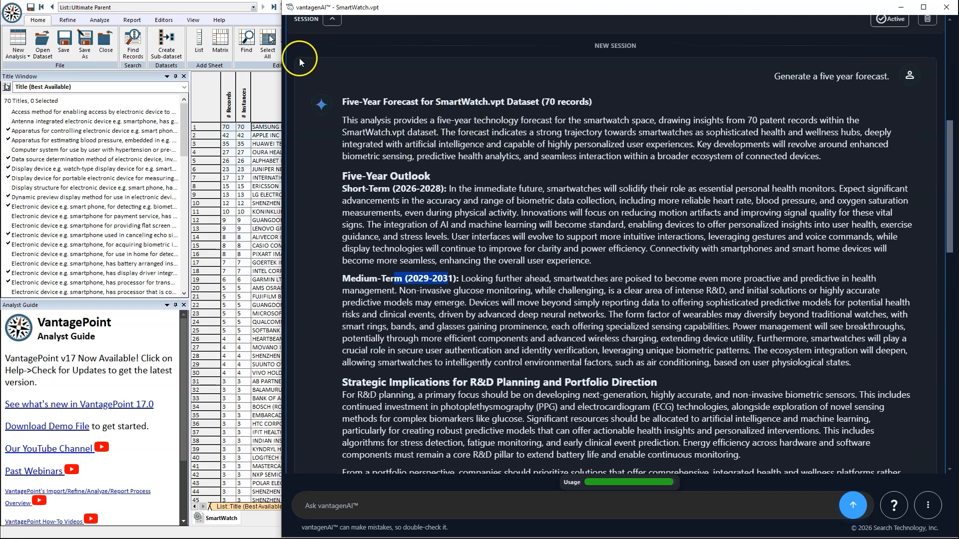
pyautogui.moveTo(327, 102); pyautogui.dragTo(502, 103)
pyautogui.scroll(-3, 512, 173)
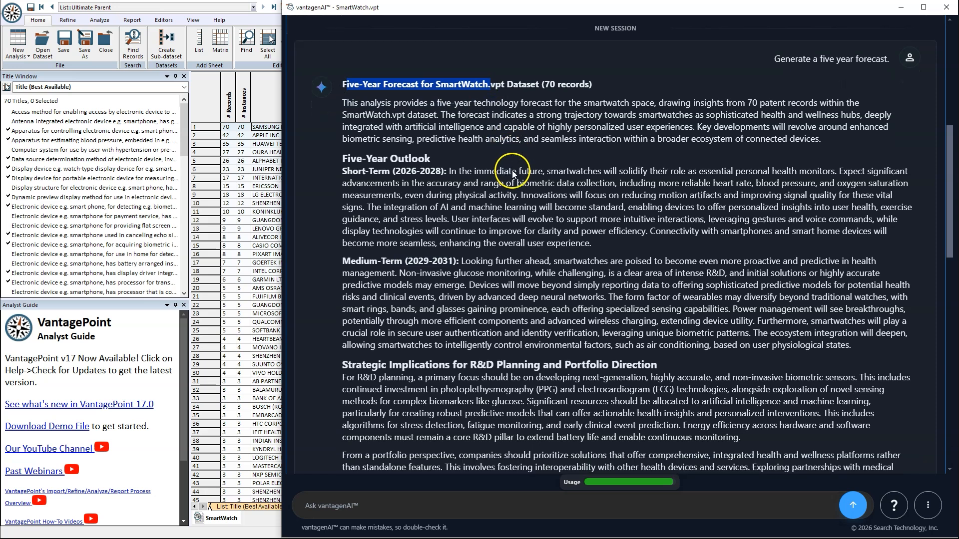
pyautogui.scroll(-1, 529, 159)
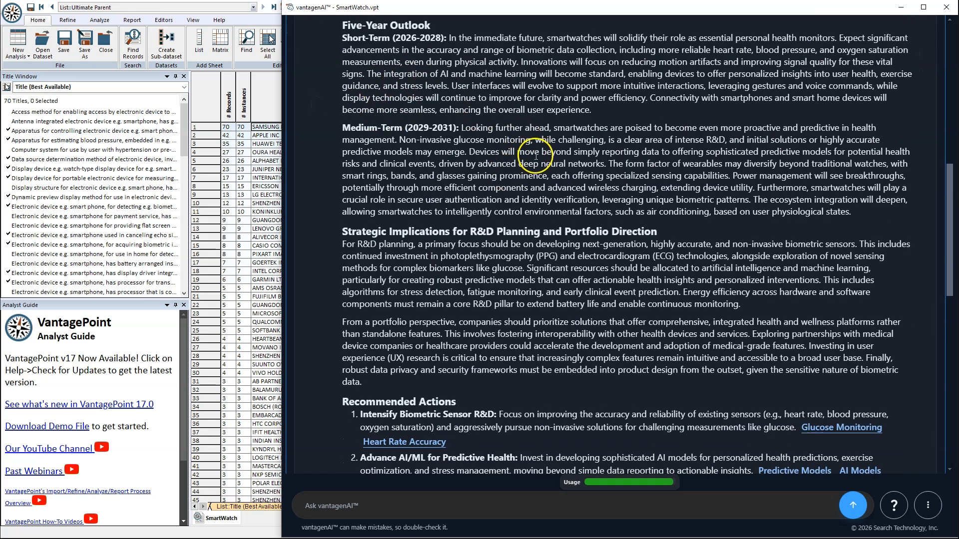
pyautogui.scroll(-3, 455, 200)
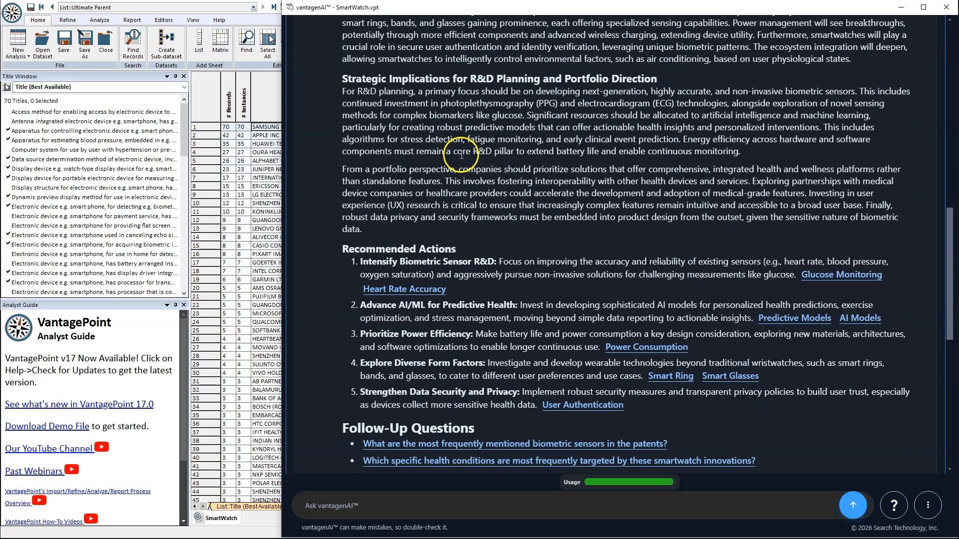
pyautogui.scroll(7, 649, 100)
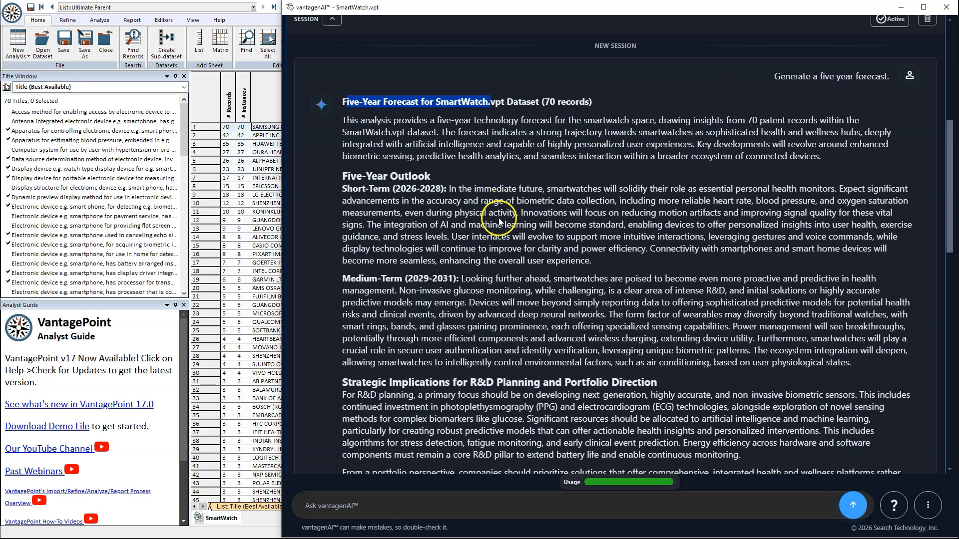
pyautogui.scroll(-3, 479, 210)
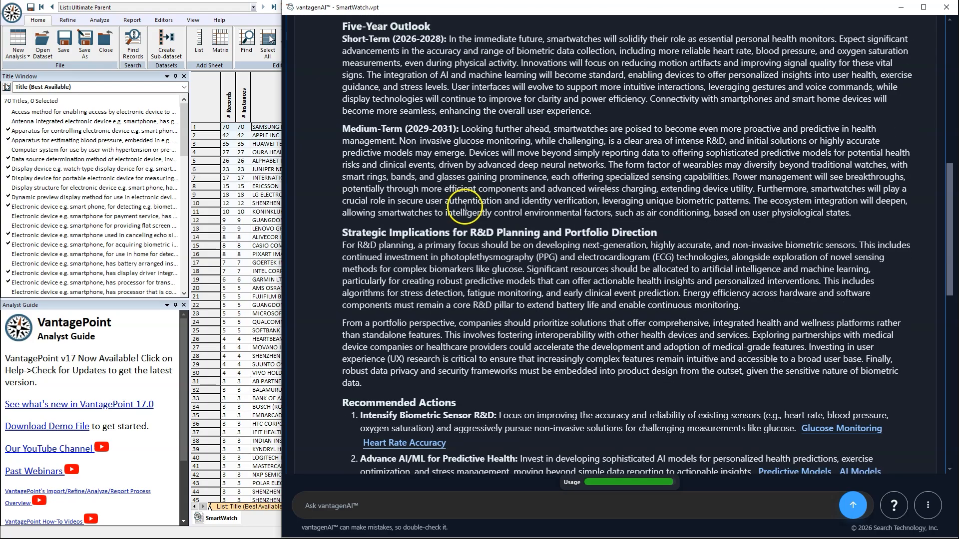
pyautogui.scroll(-6, 464, 206)
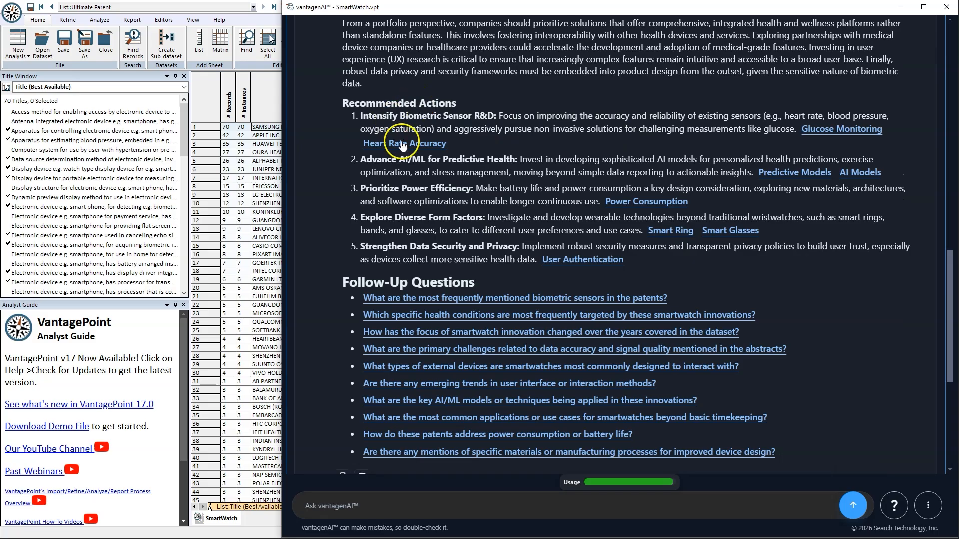
pyautogui.click(780, 172)
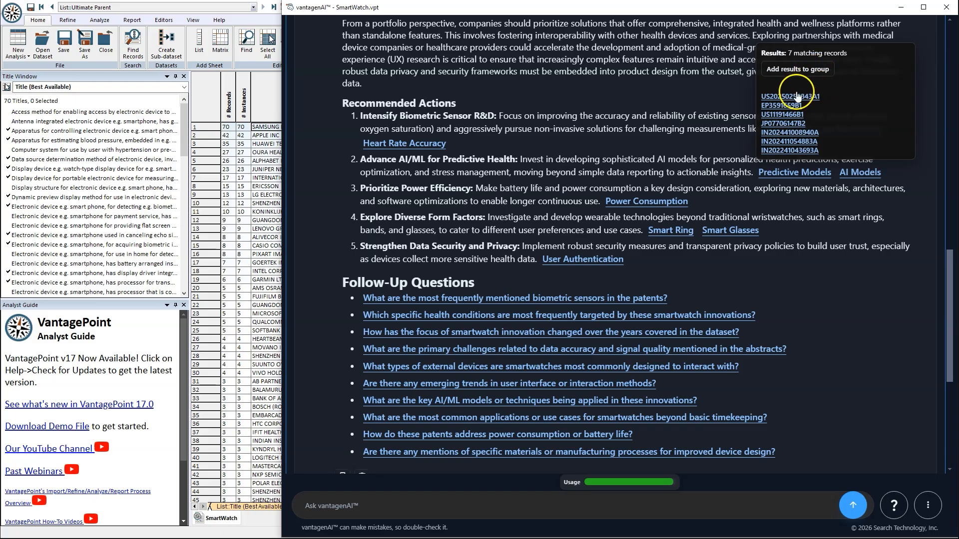
pyautogui.scroll(8, 329, 122)
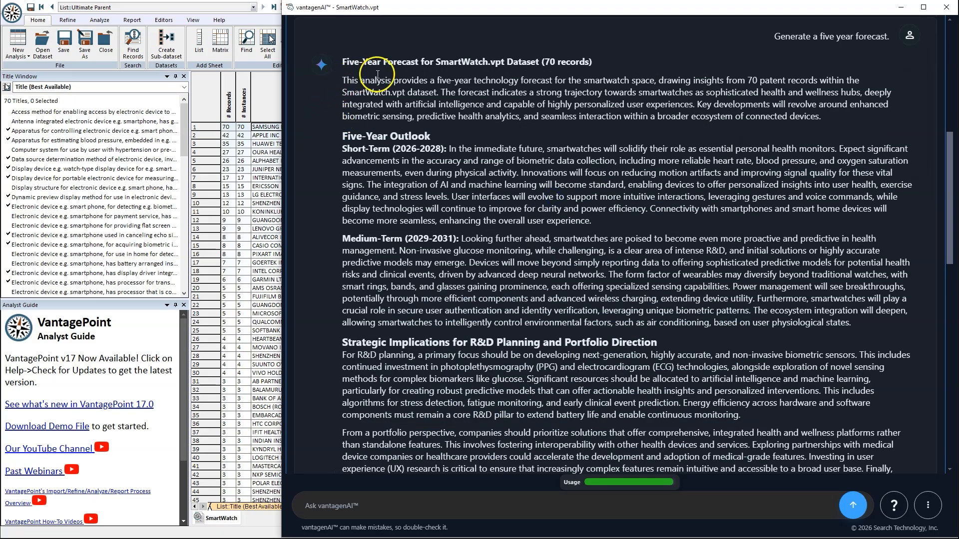
pyautogui.scroll(-10, 403, 160)
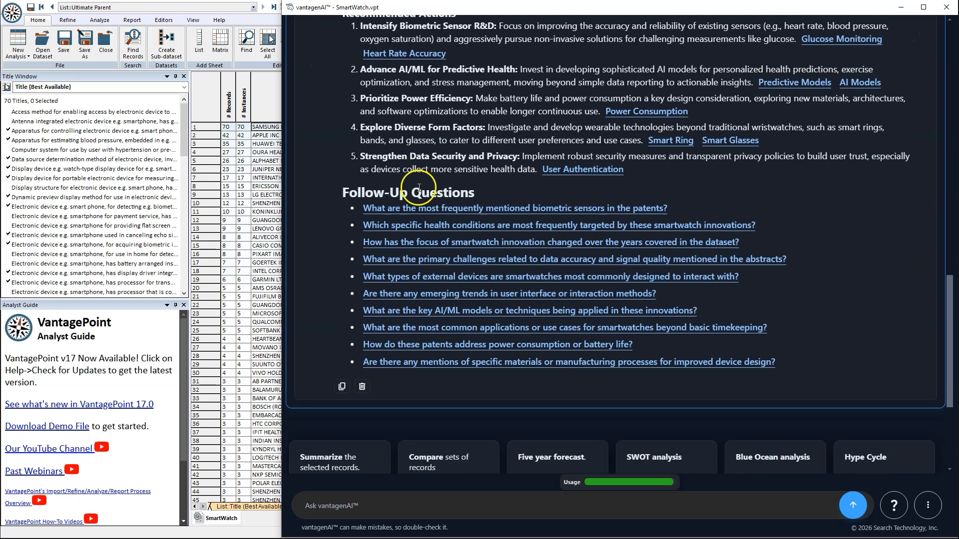
pyautogui.scroll(-3, 430, 280)
pyautogui.scroll(10, 456, 249)
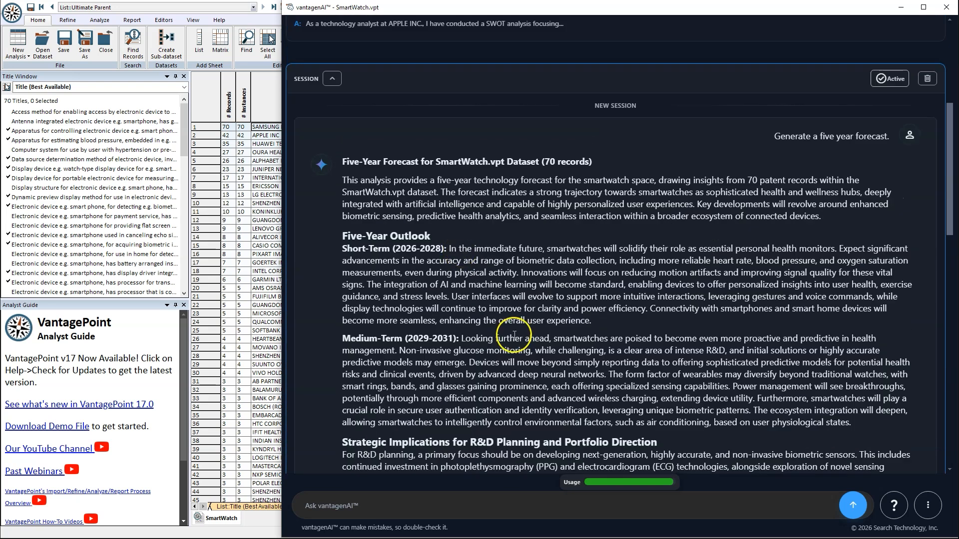
pyautogui.click(485, 508)
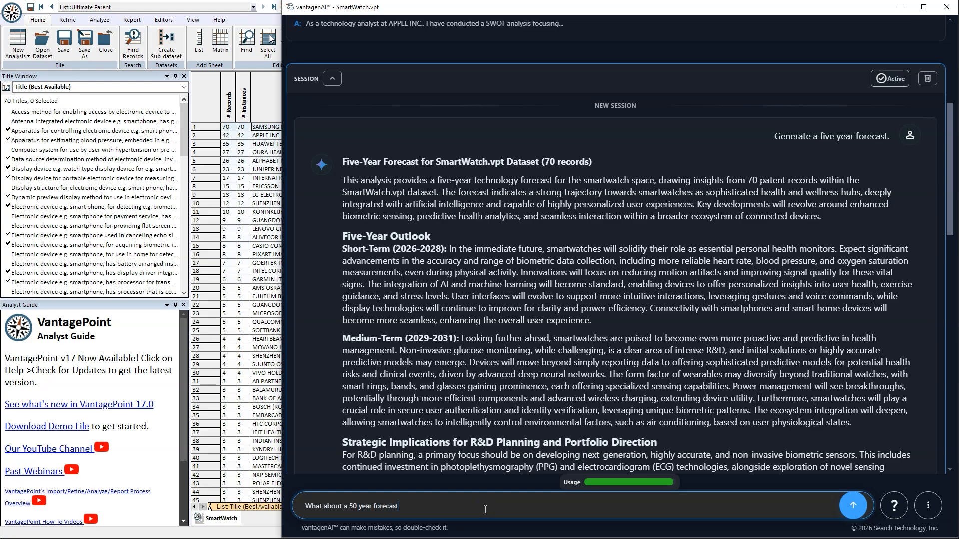
pyautogui.press('Return')
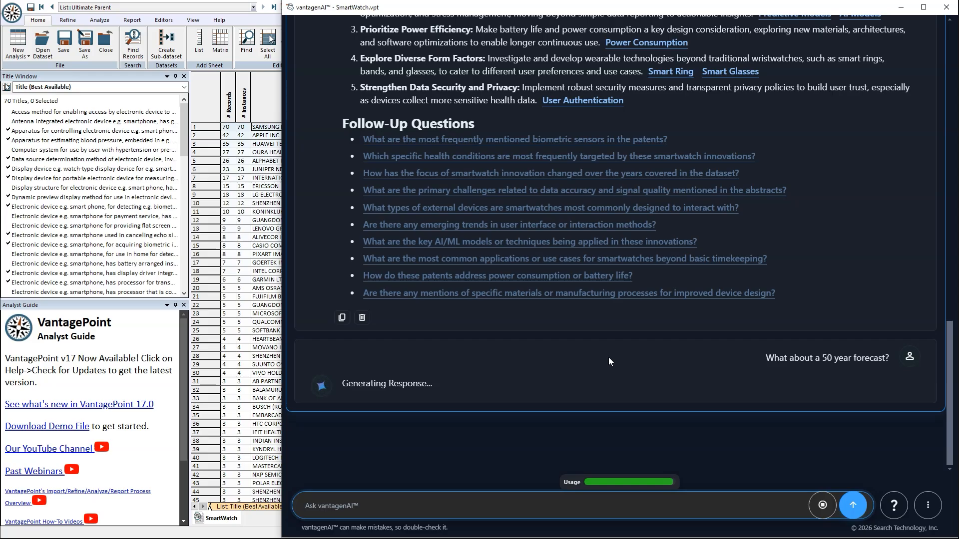
pyautogui.scroll(20, 608, 357)
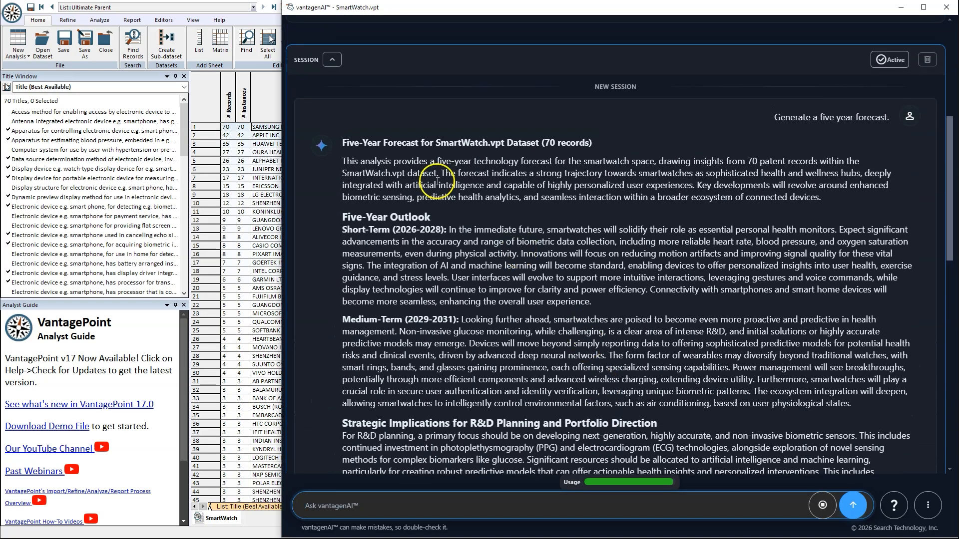
pyautogui.scroll(-2, 538, 214)
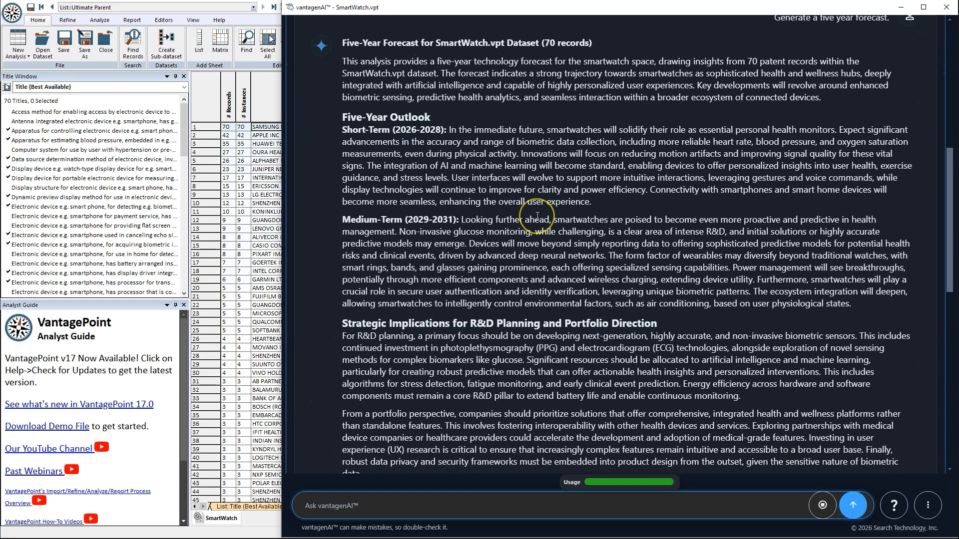
pyautogui.scroll(-3, 537, 216)
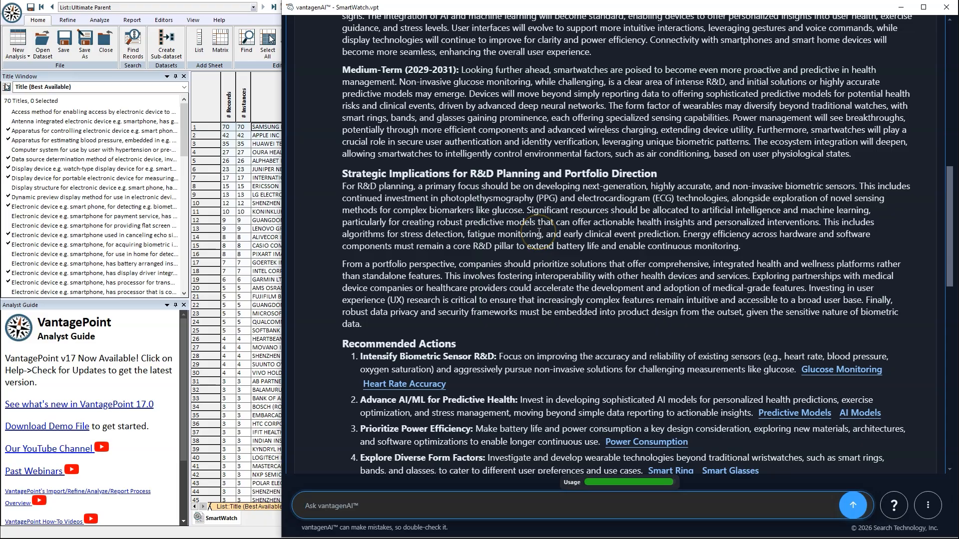
pyautogui.scroll(-7, 538, 231)
pyautogui.scroll(-4, 537, 231)
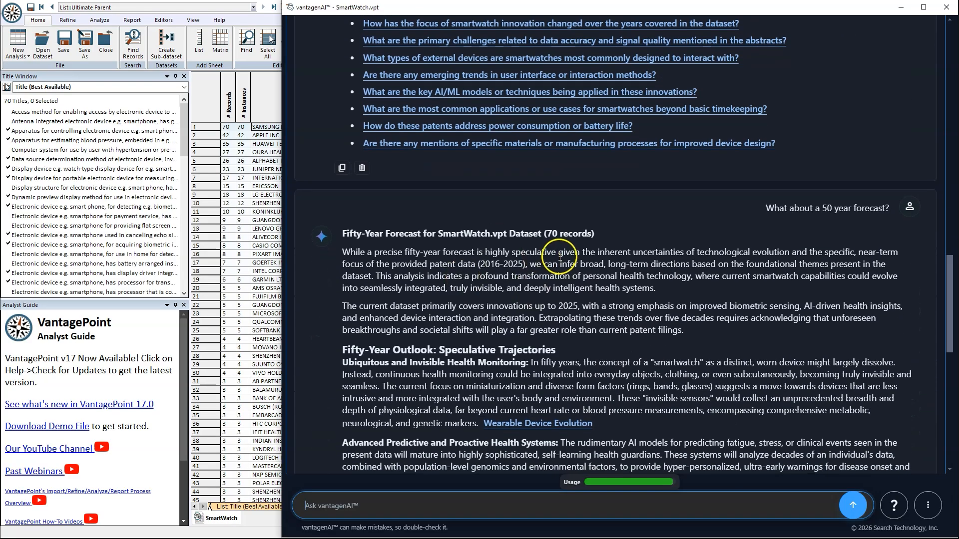
# Step: Highlight and then clear the forecast's opening sentence
pyautogui.scroll(-2, 559, 257)
pyautogui.moveTo(342, 152); pyautogui.dragTo(466, 153)
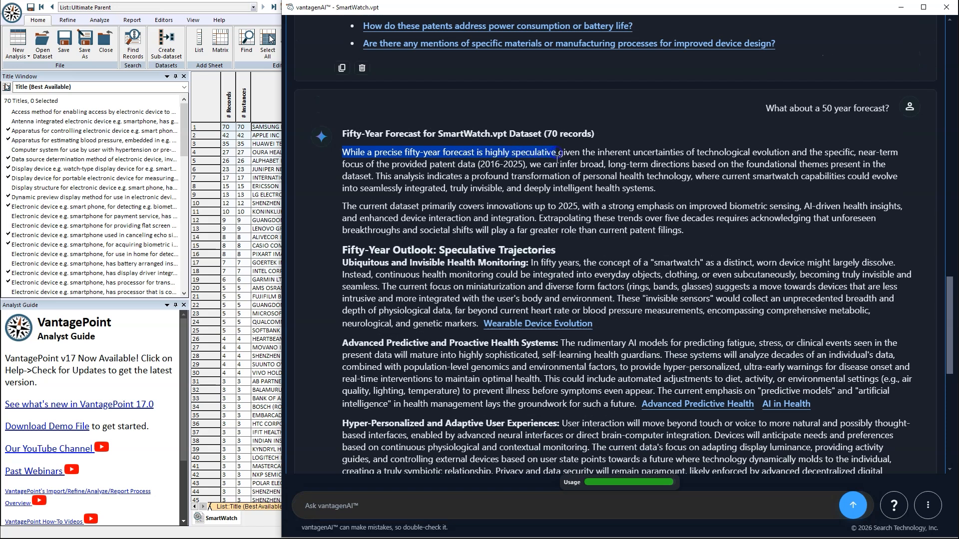
pyautogui.click(600, 177)
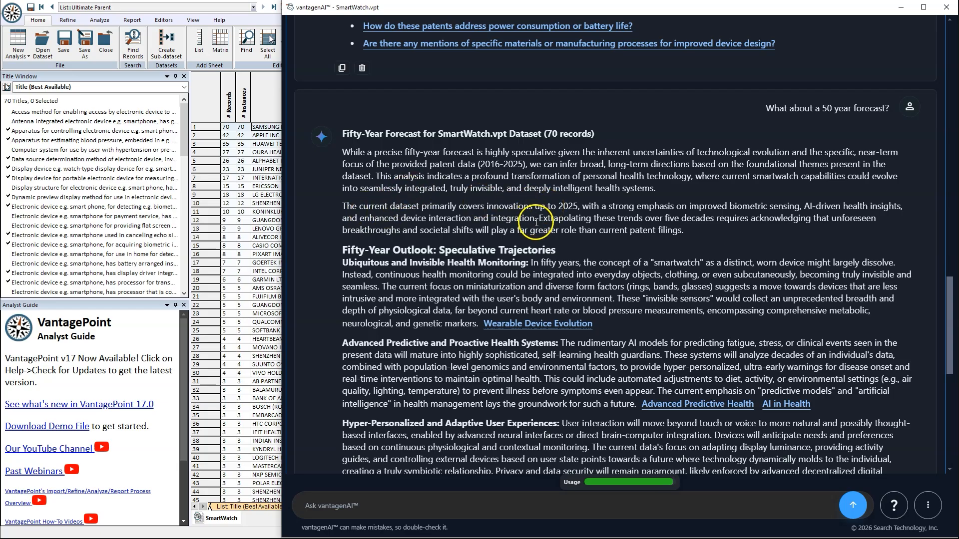
# Step: Check the patent record behind Adaptive Display, then start a Whitespace analysis
pyautogui.scroll(-1, 544, 232)
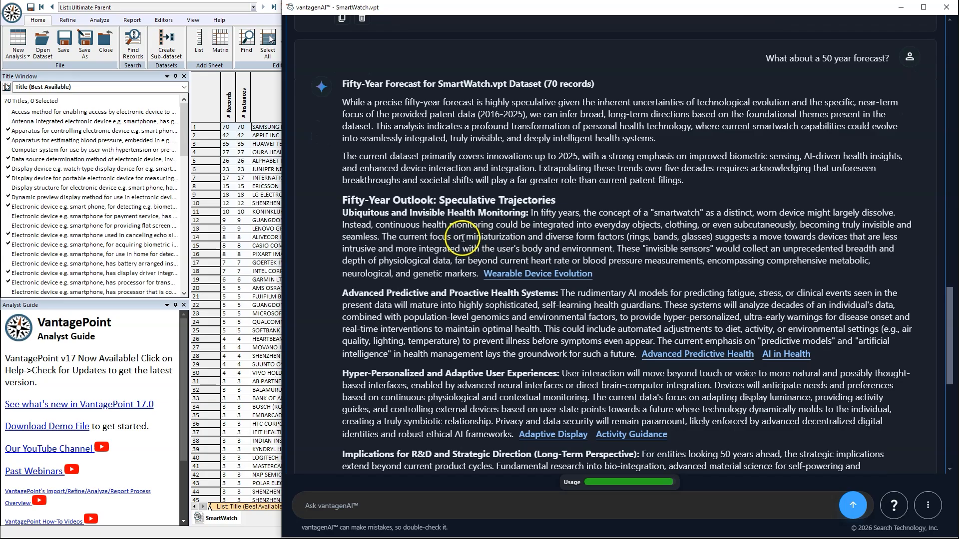
pyautogui.scroll(-2, 429, 239)
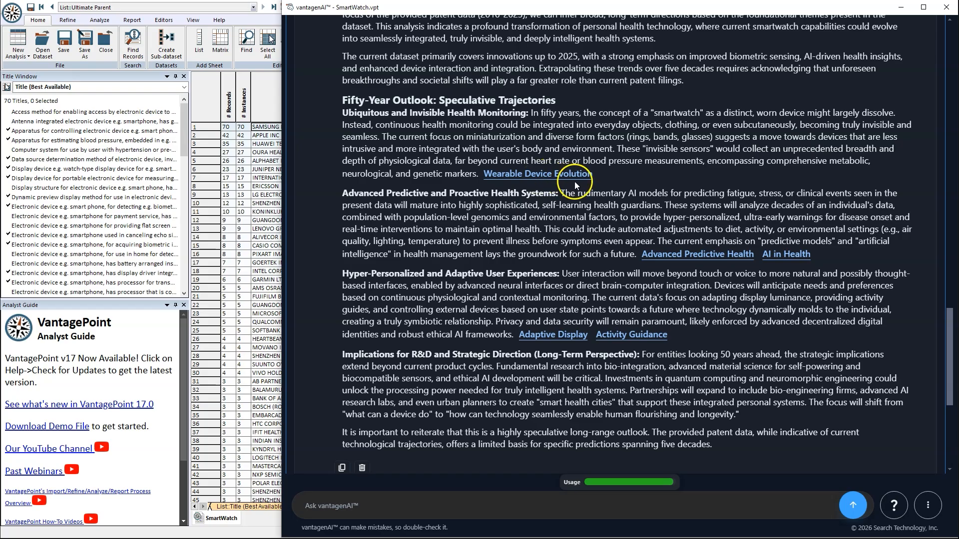
pyautogui.click(543, 336)
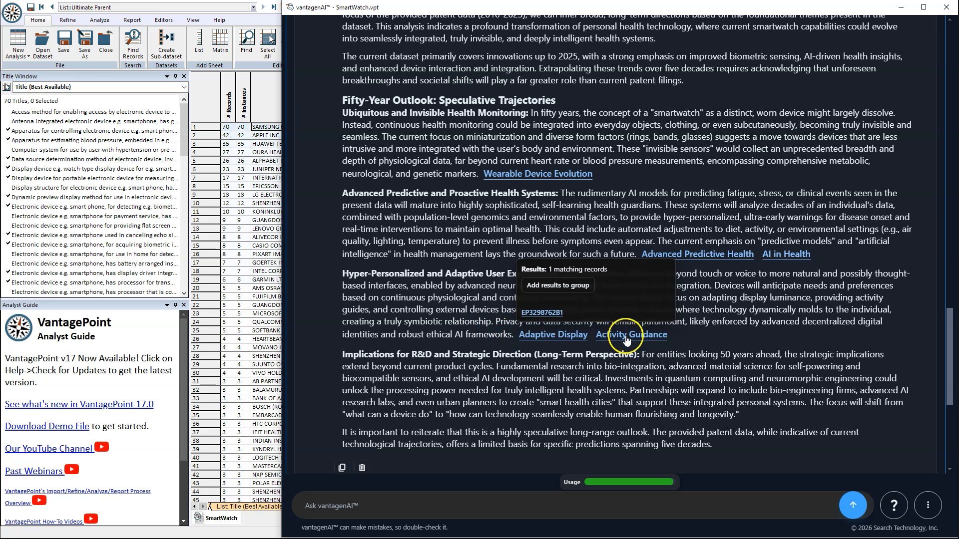
pyautogui.scroll(-6, 626, 337)
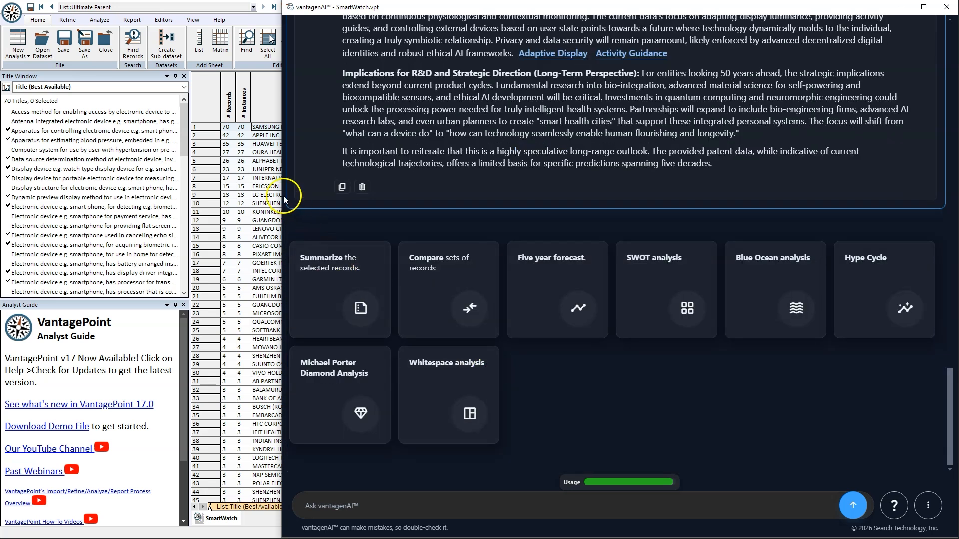
pyautogui.click(481, 384)
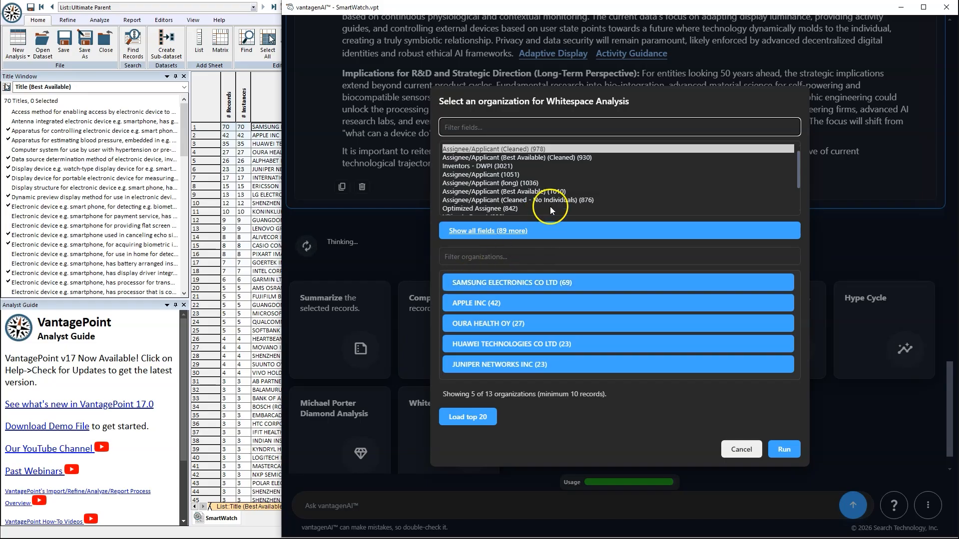
# Step: List organizations by Ultimate Parent and choose OURA HEALTH OY for the Whitespace analysis
pyautogui.scroll(-2, 552, 205)
pyautogui.click(539, 183)
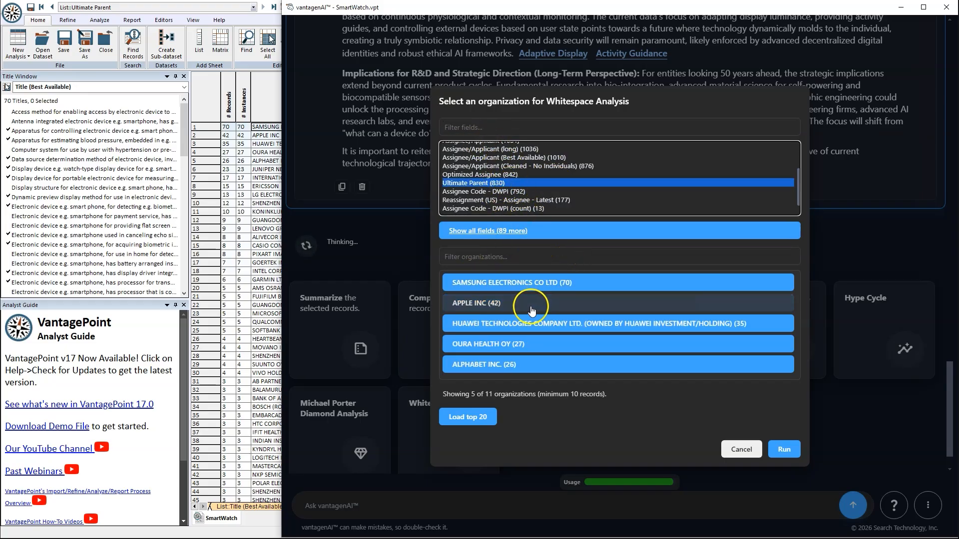
pyautogui.click(532, 347)
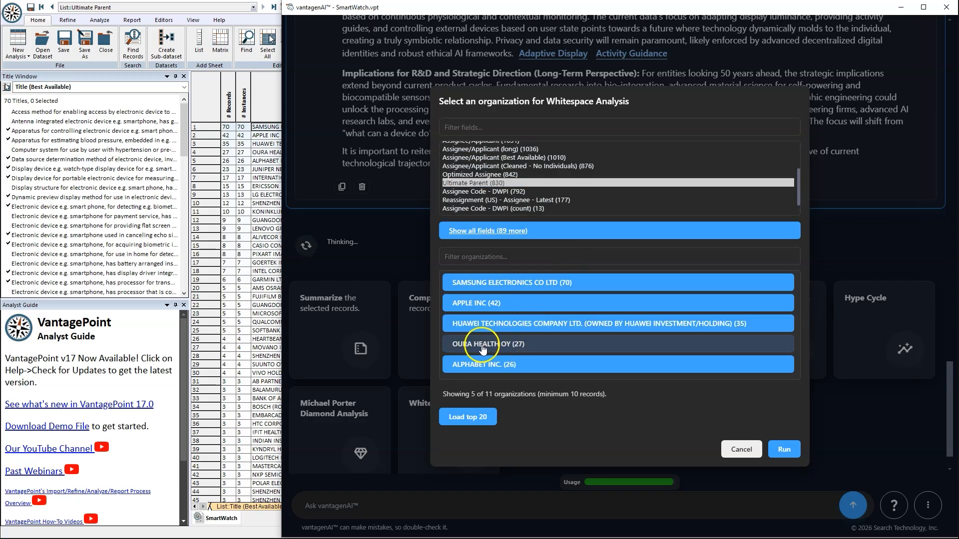
pyautogui.click(785, 451)
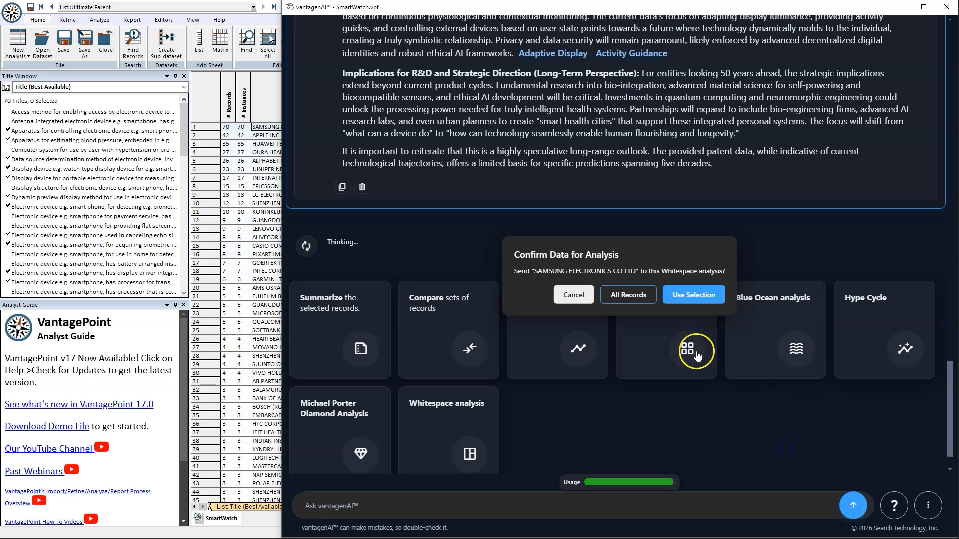
pyautogui.moveTo(531, 277); pyautogui.dragTo(661, 278)
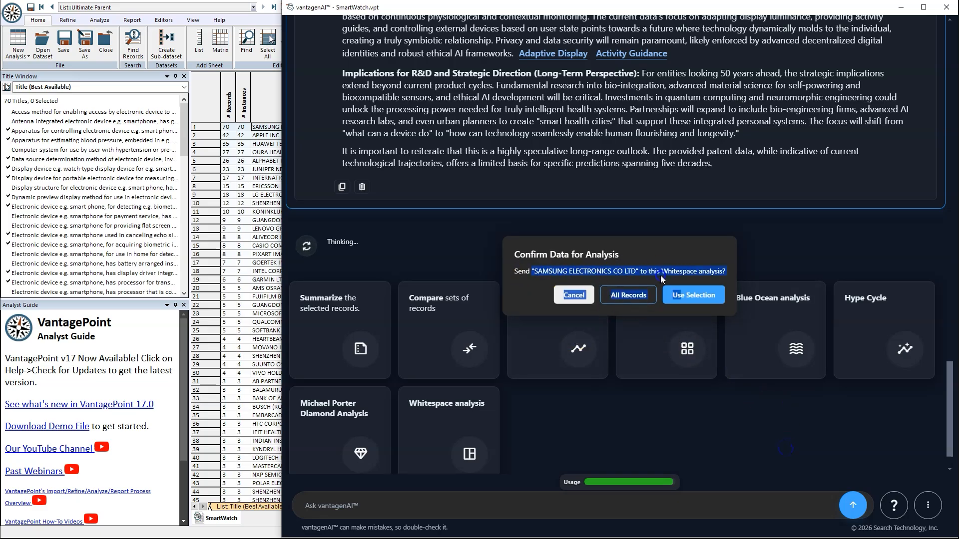
pyautogui.click(595, 272)
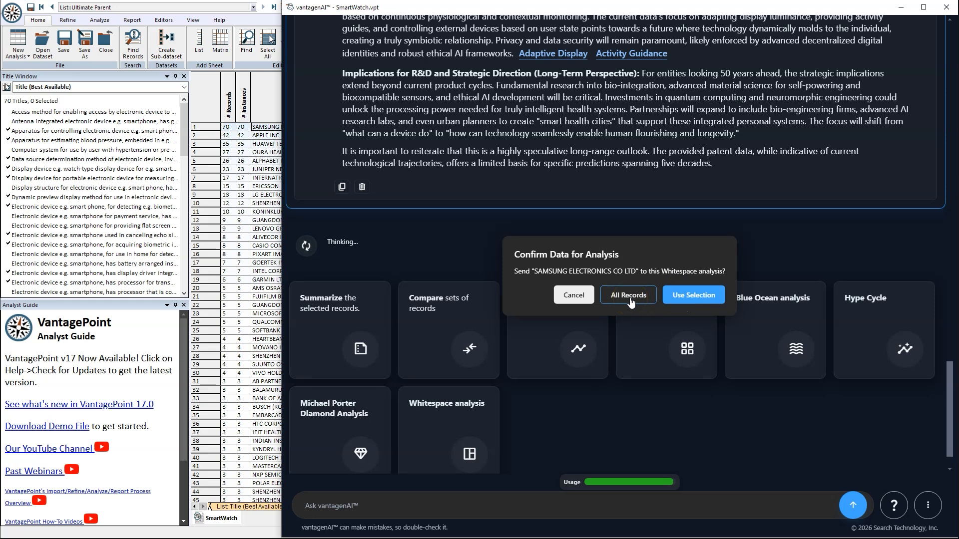
# Step: Run the Whitespace analysis on all 1086 records and highlight the Whitespace Opportunities heading
pyautogui.click(629, 296)
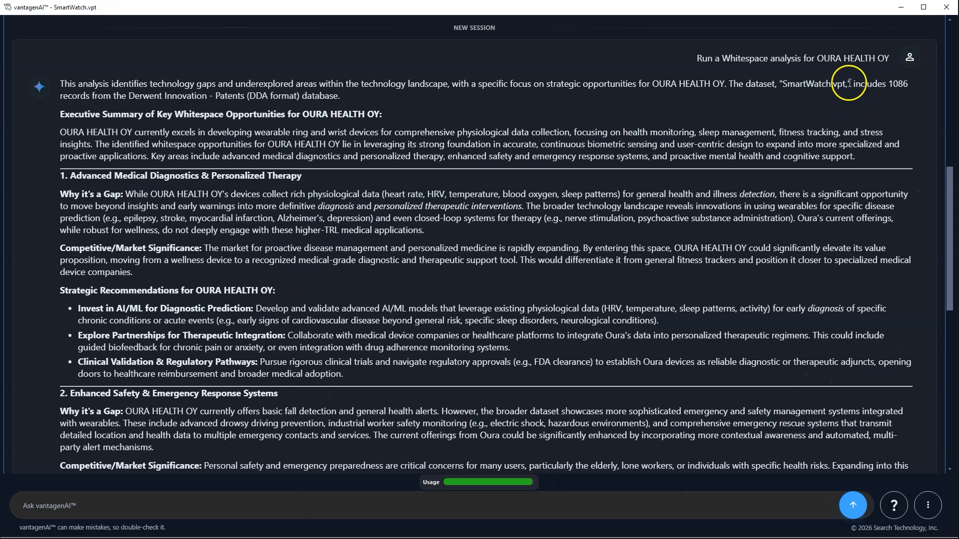
pyautogui.doubleClick(899, 83)
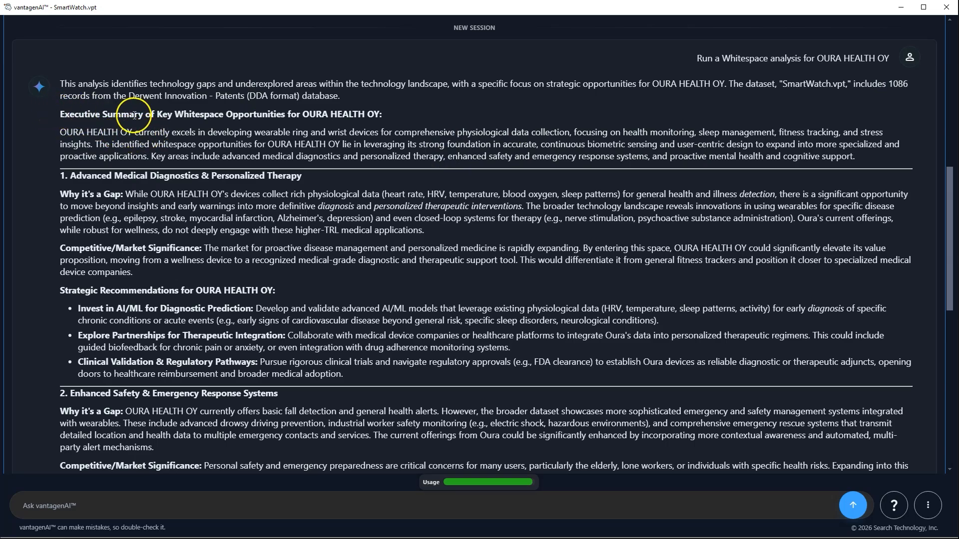
pyautogui.click(175, 114)
pyautogui.moveTo(175, 113); pyautogui.dragTo(276, 114)
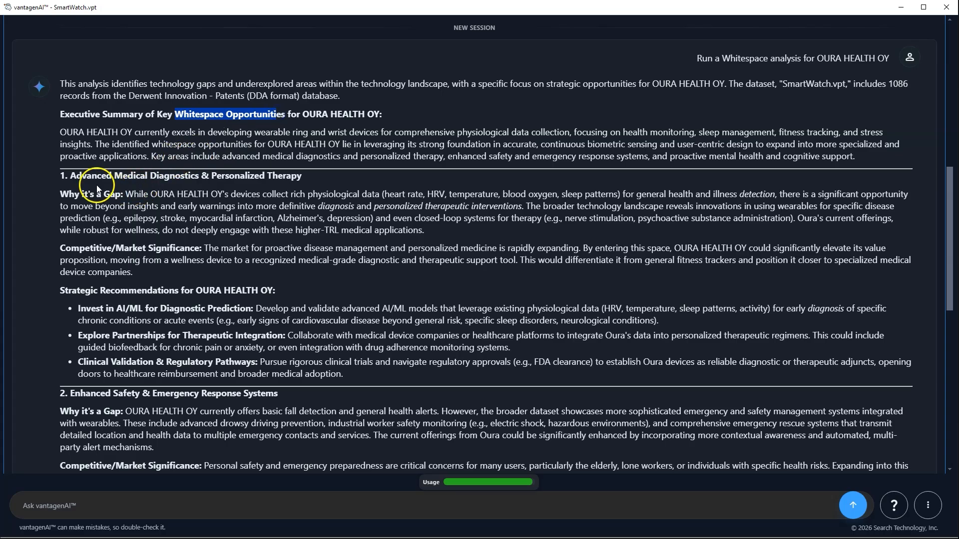
# Step: Highlight the Advanced Medical Diagnostics & Personalized Therapy gap with its Why it's a Gap and Competitive/Market Significance labels
pyautogui.moveTo(60, 175); pyautogui.dragTo(332, 193)
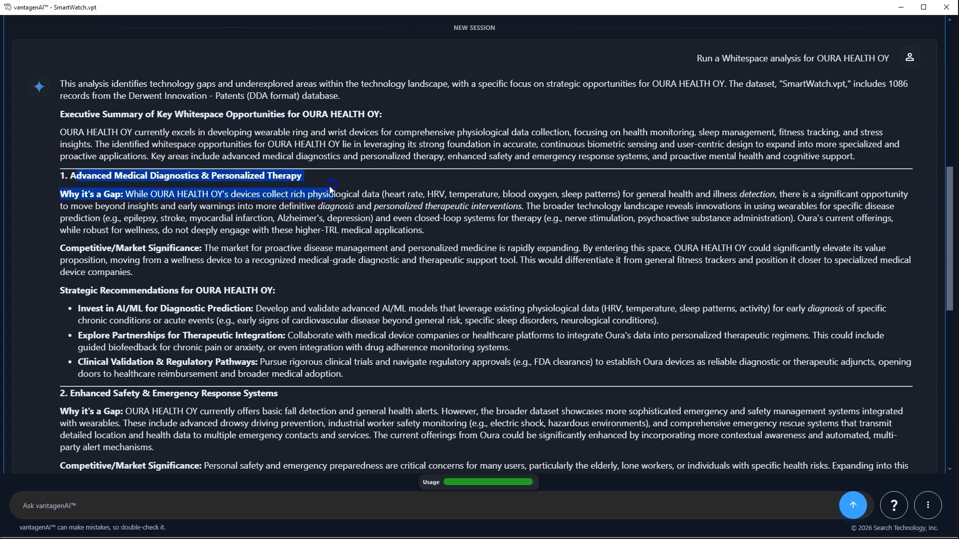
pyautogui.click(146, 179)
pyautogui.moveTo(71, 175); pyautogui.dragTo(316, 179)
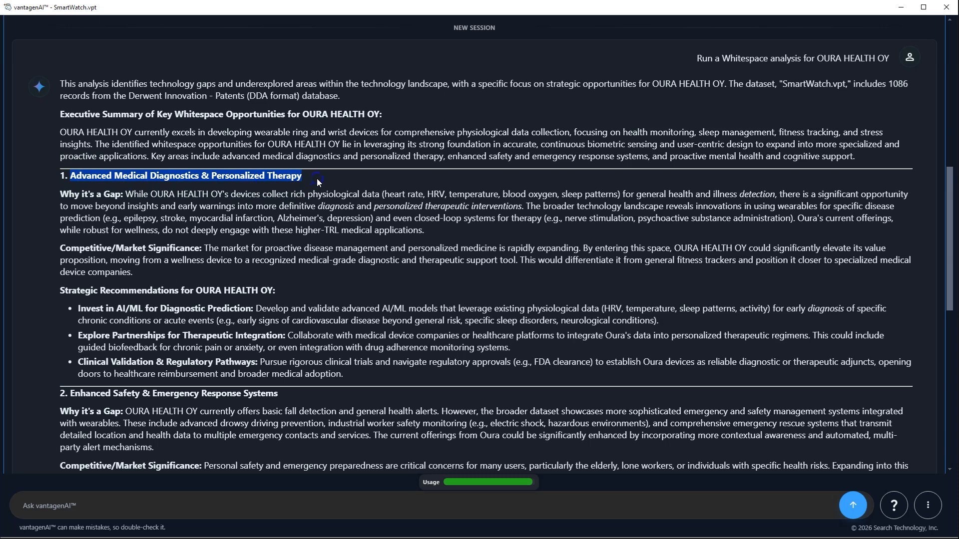
pyautogui.scroll(-2, 313, 188)
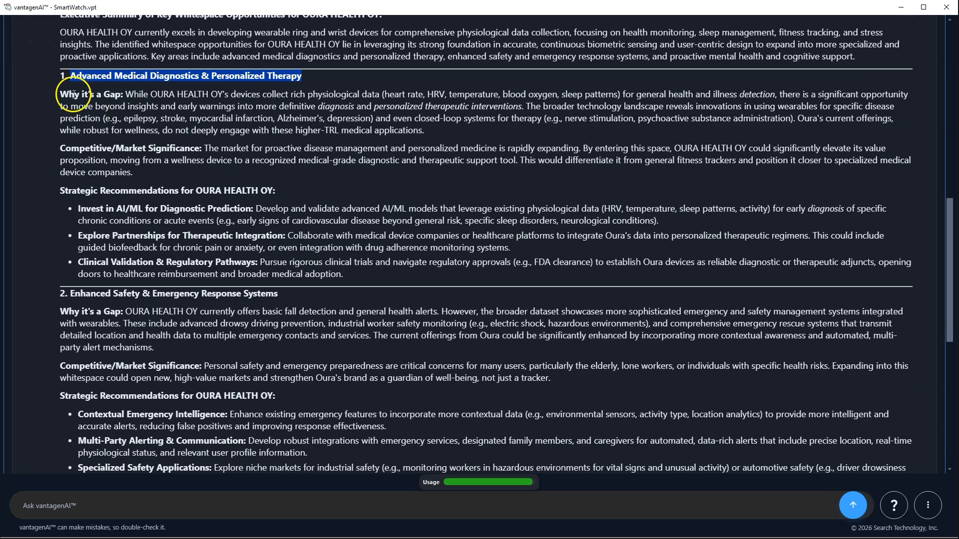
pyautogui.click(60, 95)
pyautogui.moveTo(60, 96); pyautogui.dragTo(120, 96)
pyautogui.moveTo(60, 147); pyautogui.dragTo(199, 152)
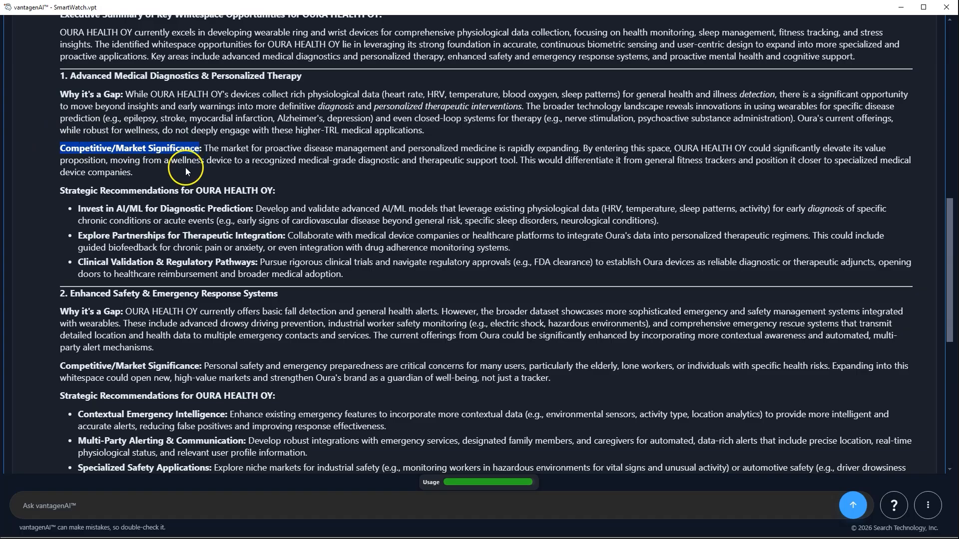
pyautogui.moveTo(54, 193); pyautogui.dragTo(295, 192)
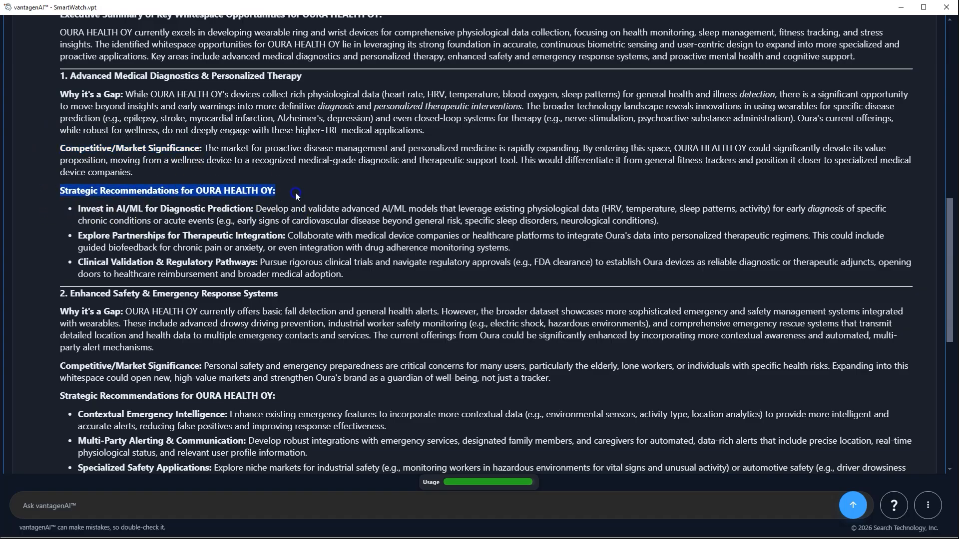
# Step: Scroll through the remaining gap opportunities and Strategic Recommendations to review them
pyautogui.scroll(-3, 296, 255)
pyautogui.scroll(-2, 297, 261)
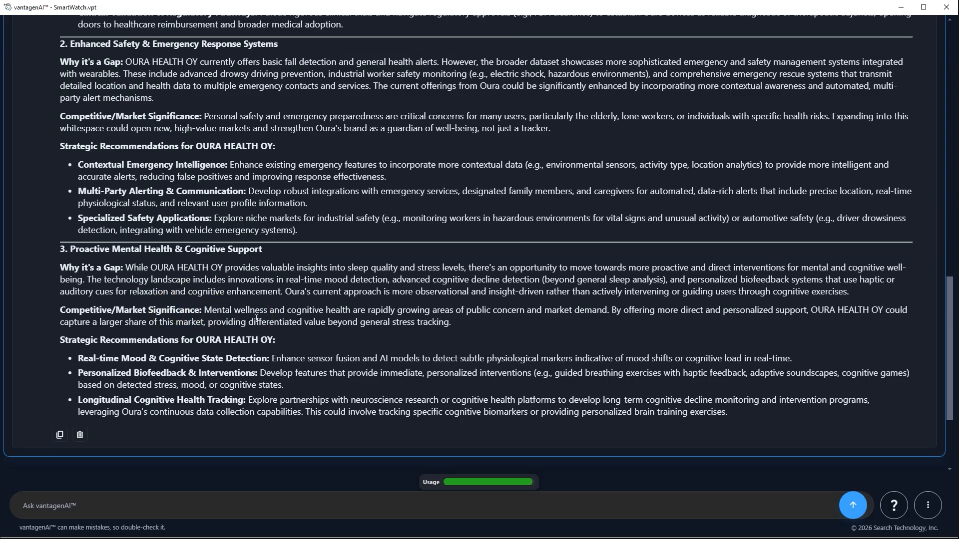
pyautogui.scroll(3, 332, 319)
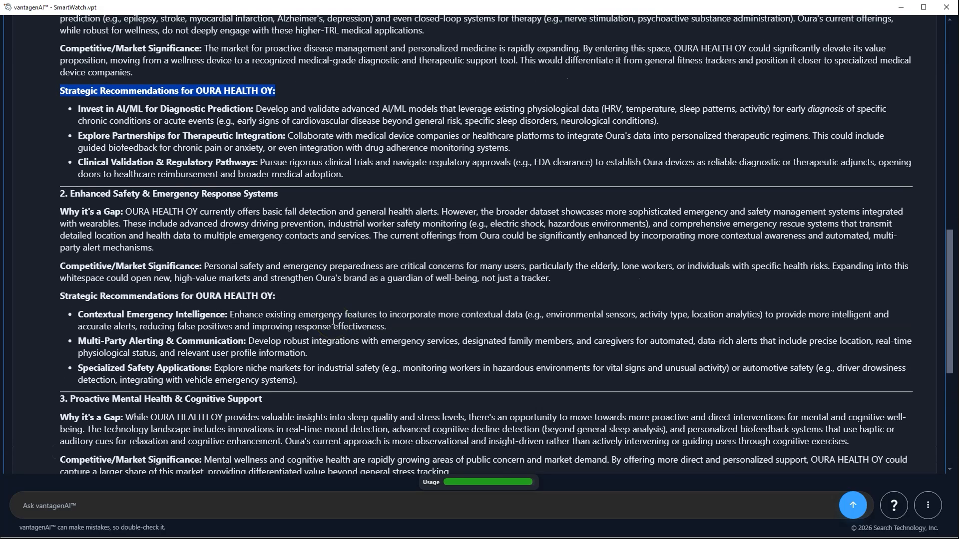
pyautogui.scroll(2, 334, 321)
pyautogui.click(362, 216)
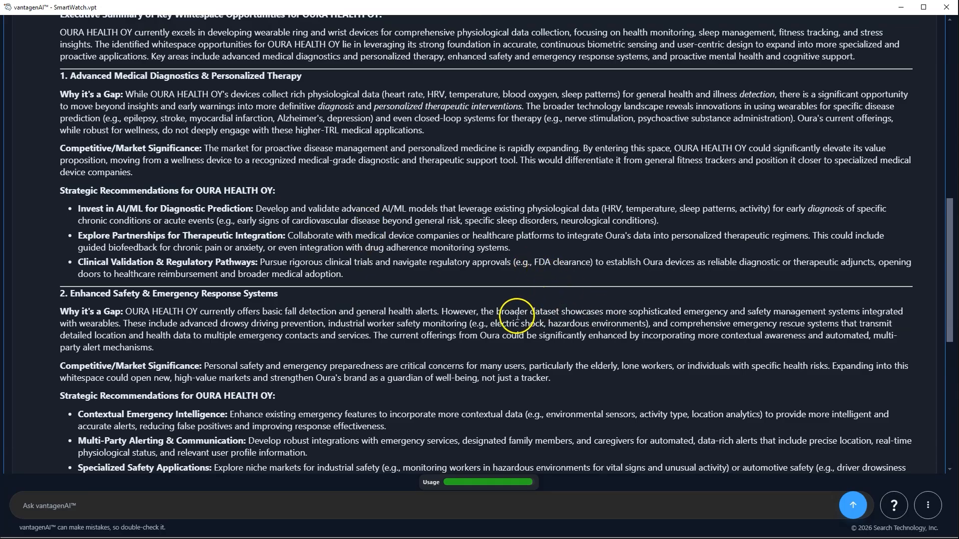
pyautogui.scroll(1, 503, 319)
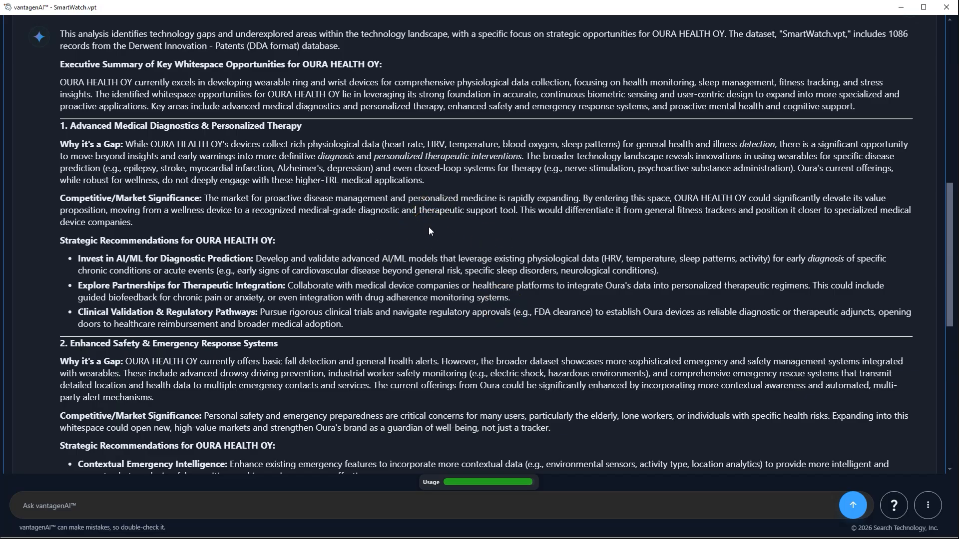
pyautogui.scroll(-1, 253, 284)
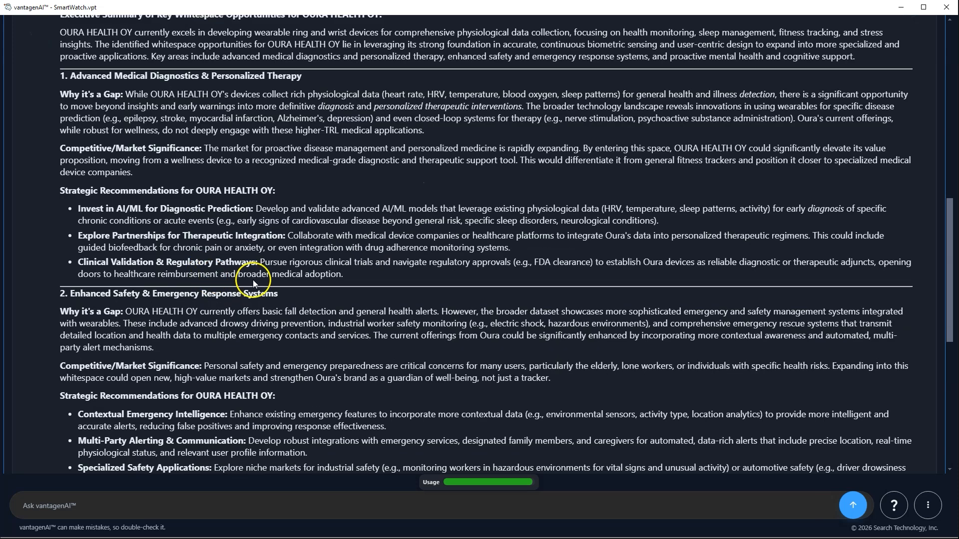
pyautogui.scroll(-1, 279, 284)
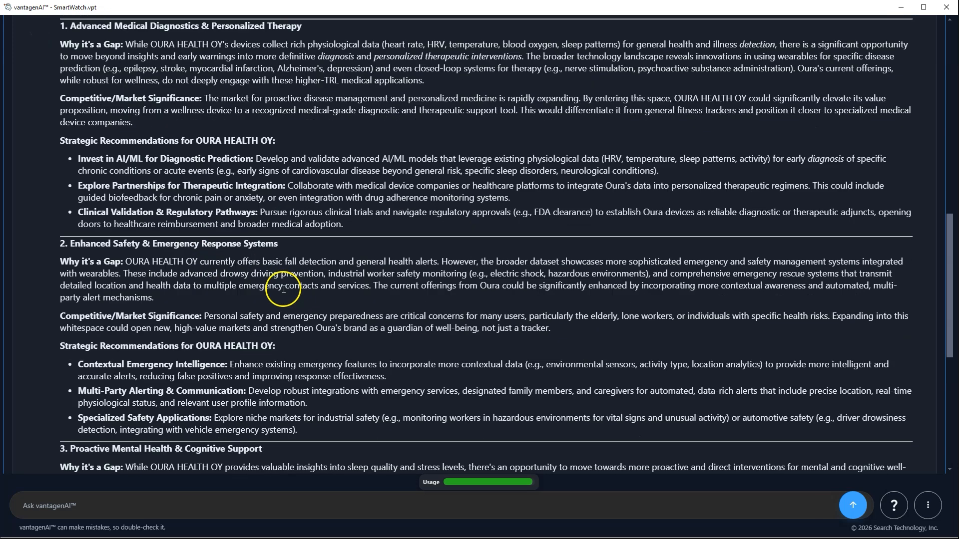
pyautogui.scroll(12, 272, 262)
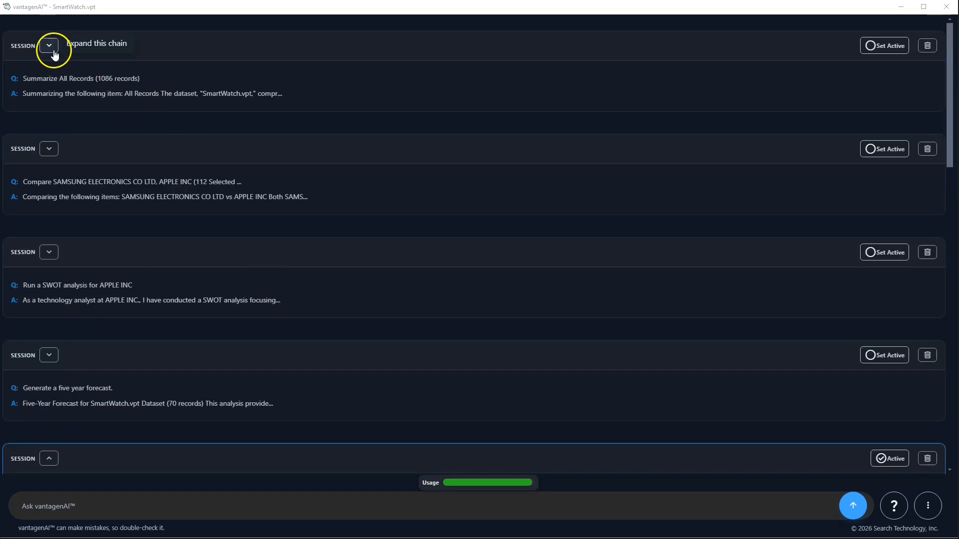
# Step: Expand the Summarize All Records and Samsung vs Apple comparison sessions and read through them
pyautogui.click(53, 51)
pyautogui.scroll(-10, 157, 161)
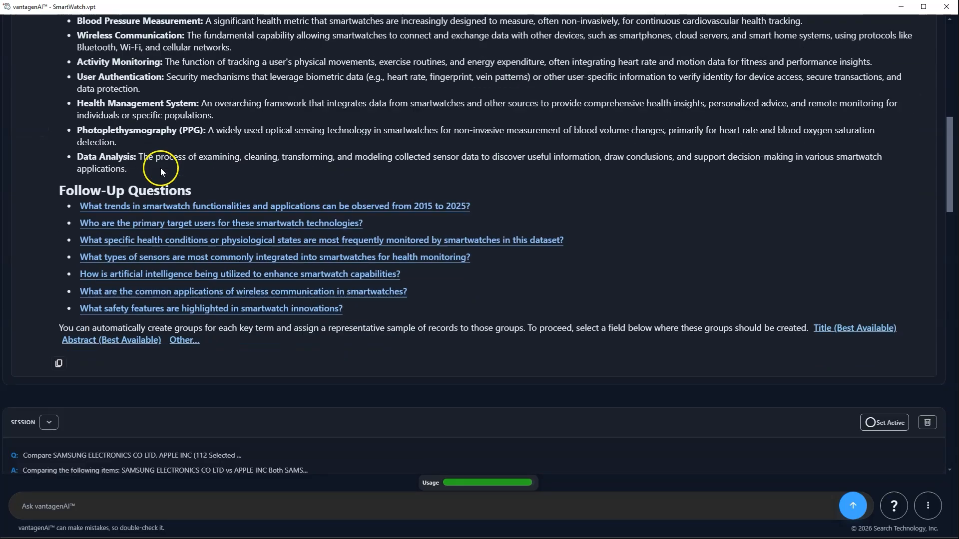
pyautogui.scroll(-4, 160, 168)
pyautogui.click(47, 229)
pyautogui.scroll(-2, 193, 272)
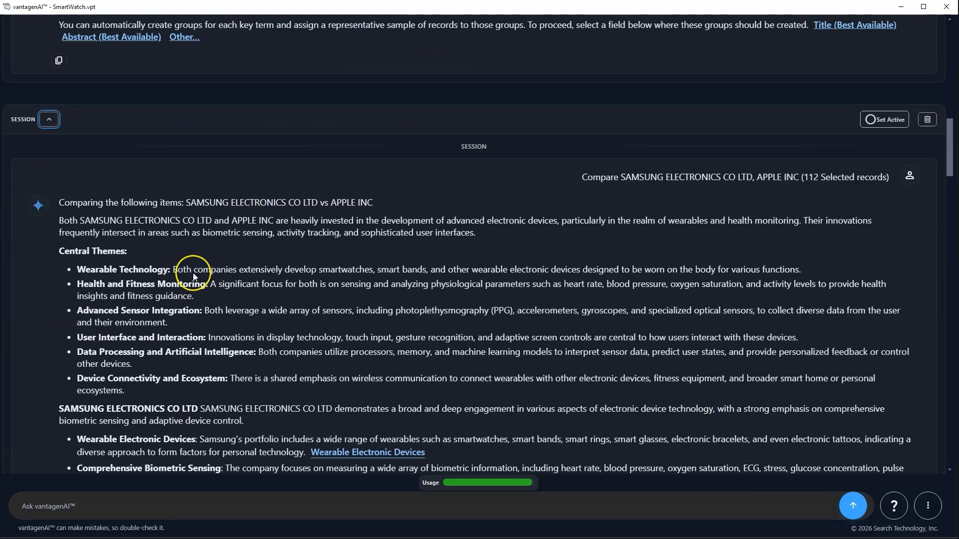
pyautogui.scroll(-20, 193, 273)
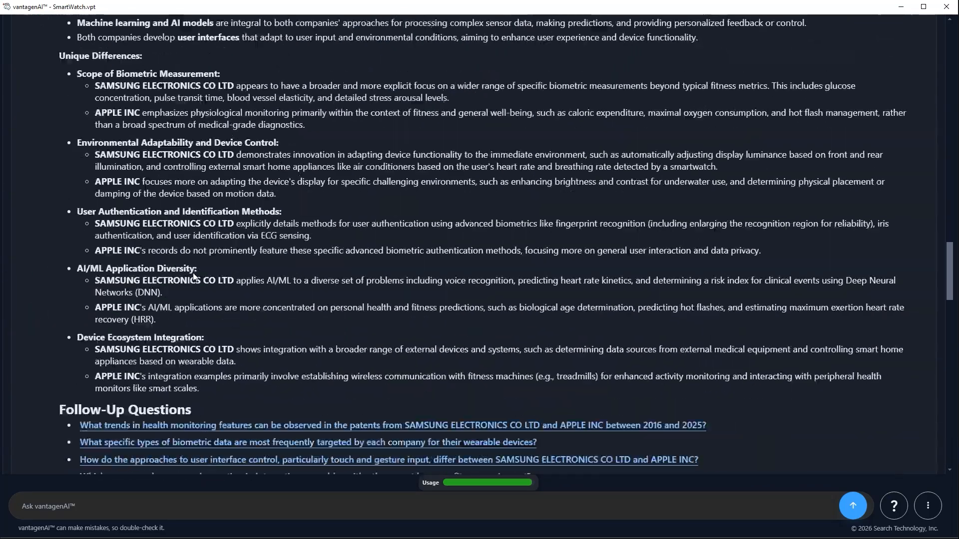
pyautogui.scroll(-8, 192, 275)
# Step: Expand the Apple SWOT analysis and five-year forecast sessions and read through them
pyautogui.click(47, 199)
pyautogui.scroll(-3, 234, 263)
pyautogui.scroll(-20, 233, 263)
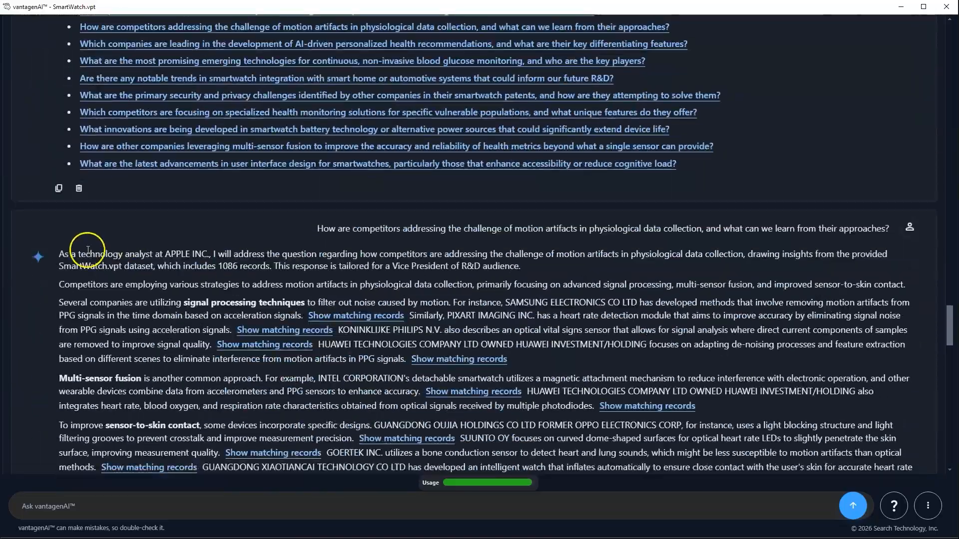
pyautogui.scroll(-10, 88, 250)
pyautogui.click(49, 235)
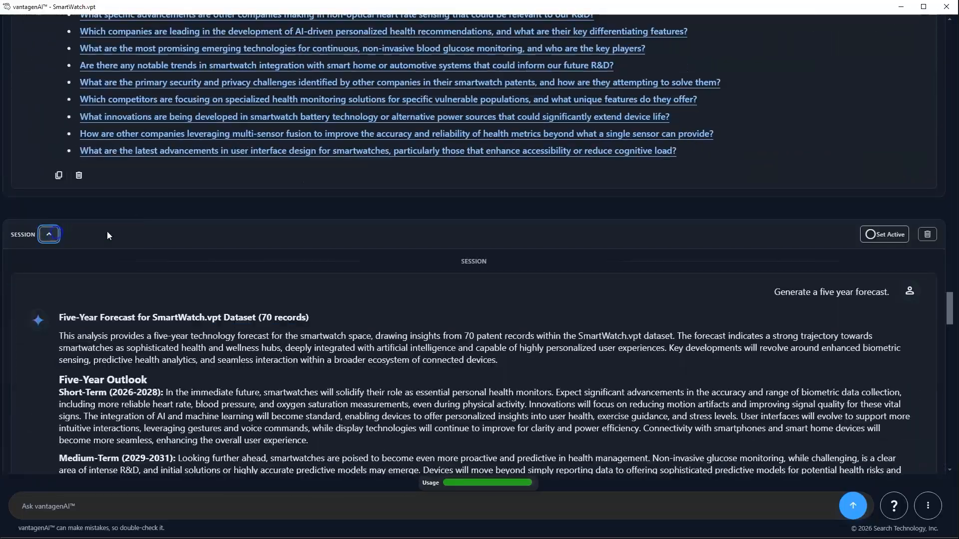
pyautogui.scroll(-15, 209, 263)
pyautogui.scroll(-15, 209, 259)
# Step: Scroll down to the OURA HEALTH OY whitespace answer and show the chat's More Actions list
pyautogui.click(306, 211)
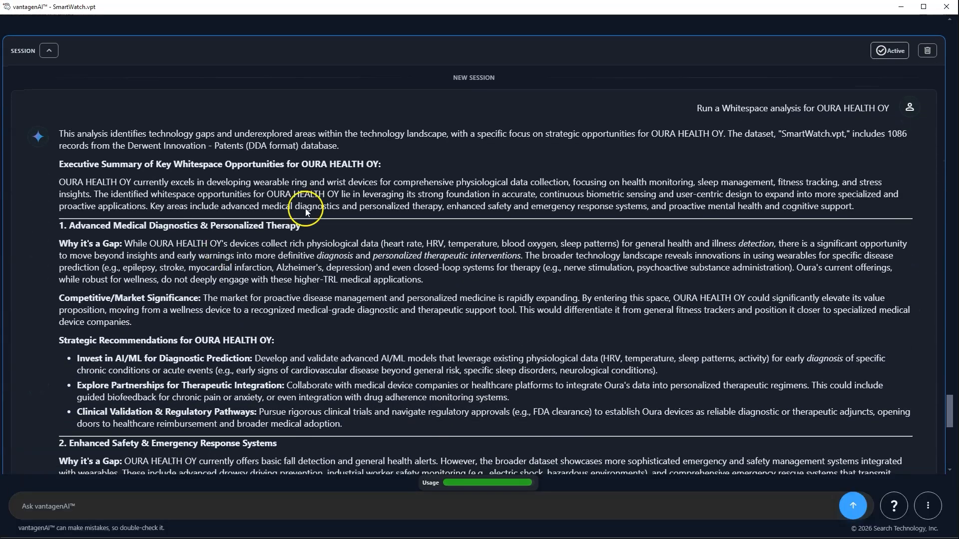
pyautogui.scroll(-3, 449, 188)
pyautogui.scroll(4, 502, 228)
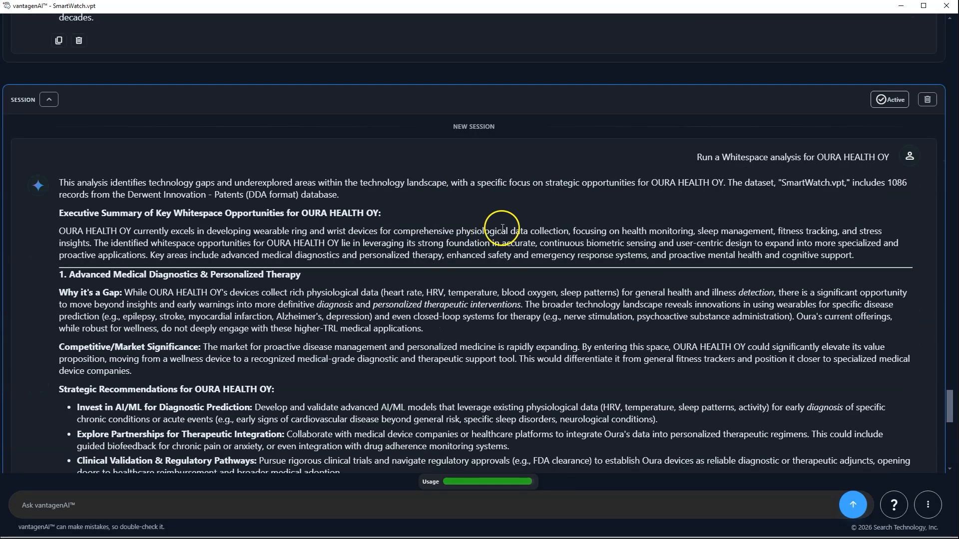
pyautogui.click(926, 513)
# Step: Export the chat history to DOCX as SmartWatch.docx in the Desktop > vantagen > Docs folder
pyautogui.click(937, 330)
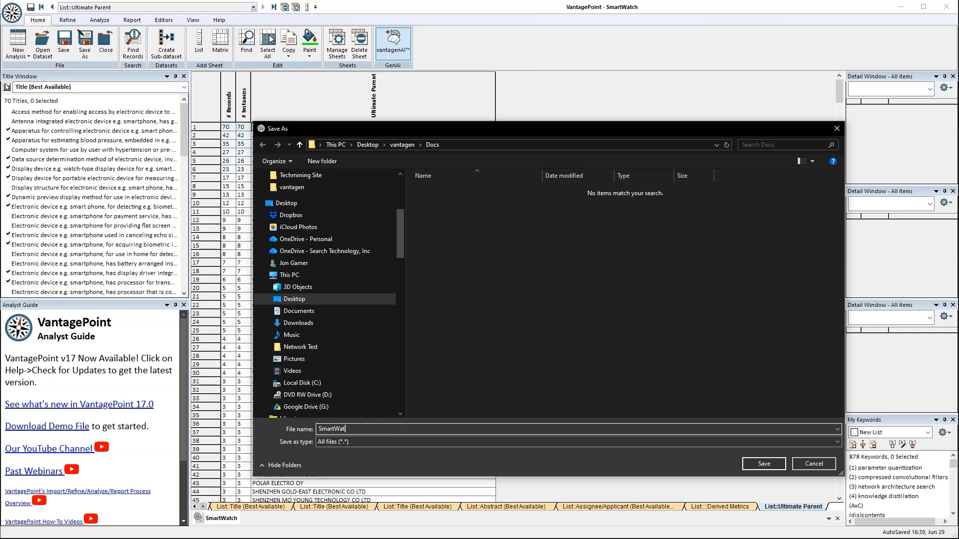
pyautogui.press('Return')
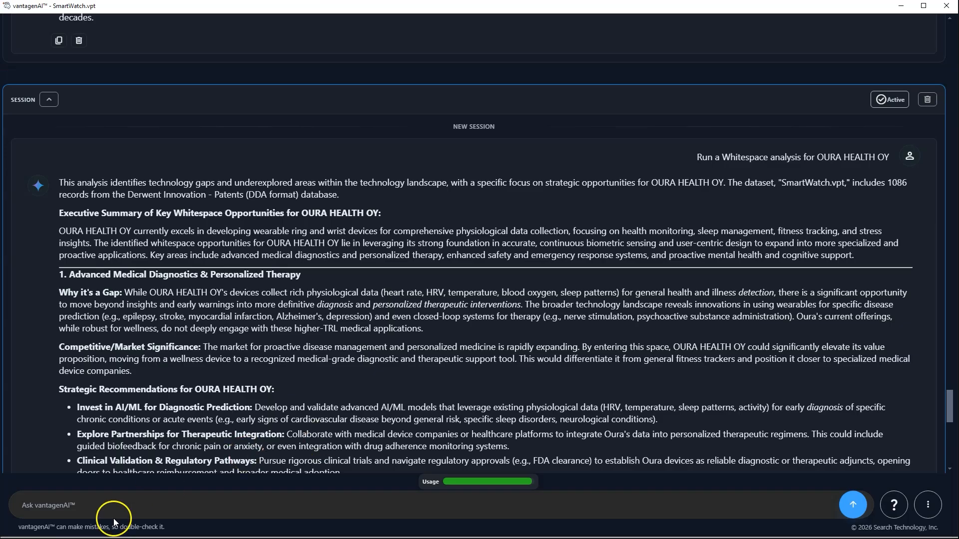
pyautogui.scroll(15, 100, 142)
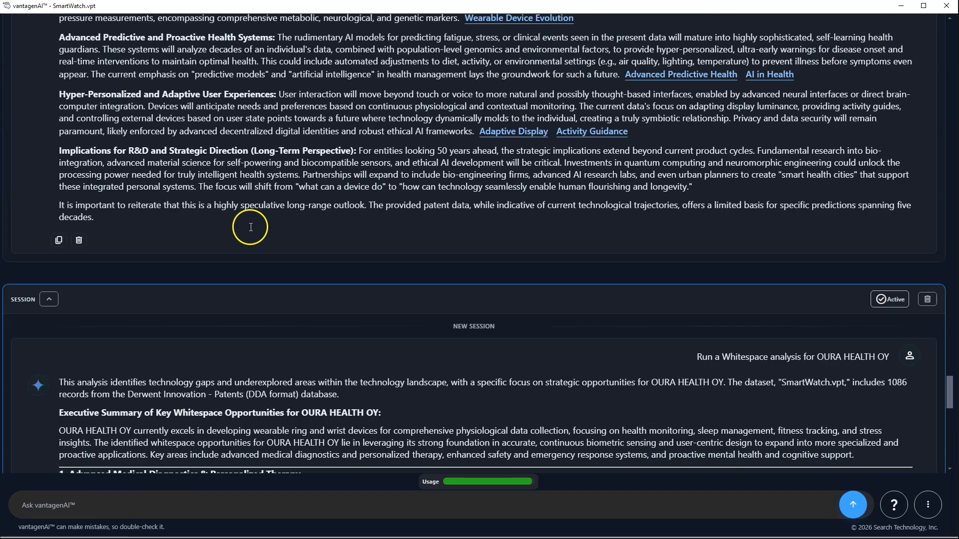
pyautogui.scroll(20, 415, 277)
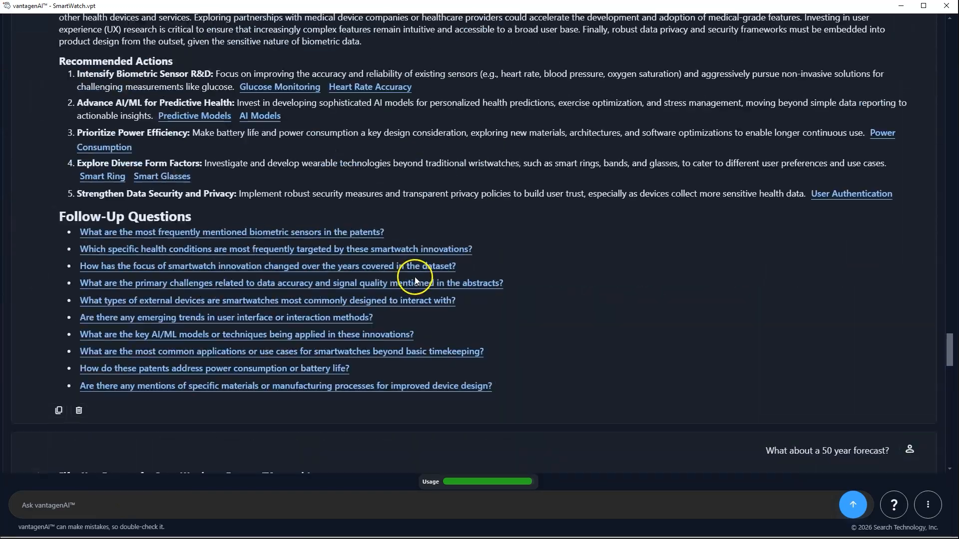
pyautogui.scroll(20, 415, 281)
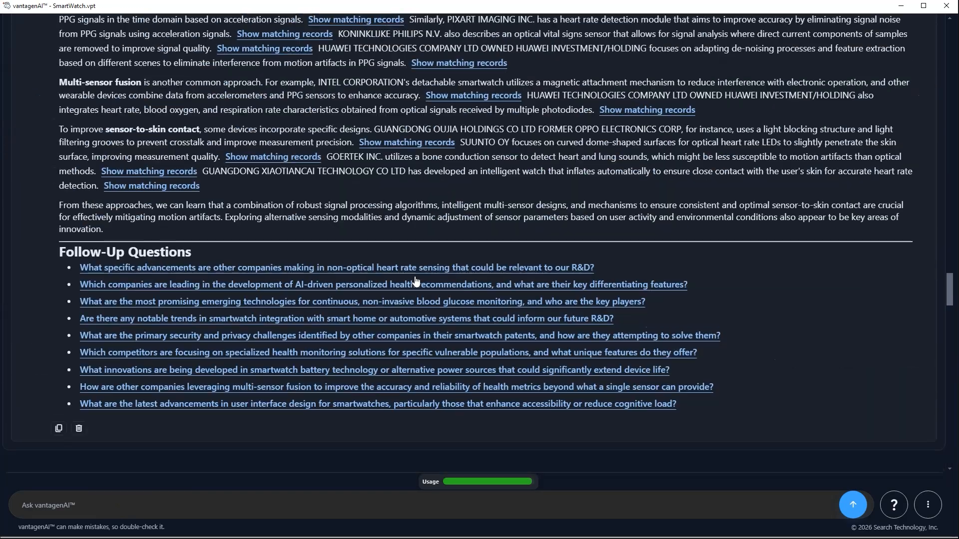
pyautogui.scroll(5, 446, 250)
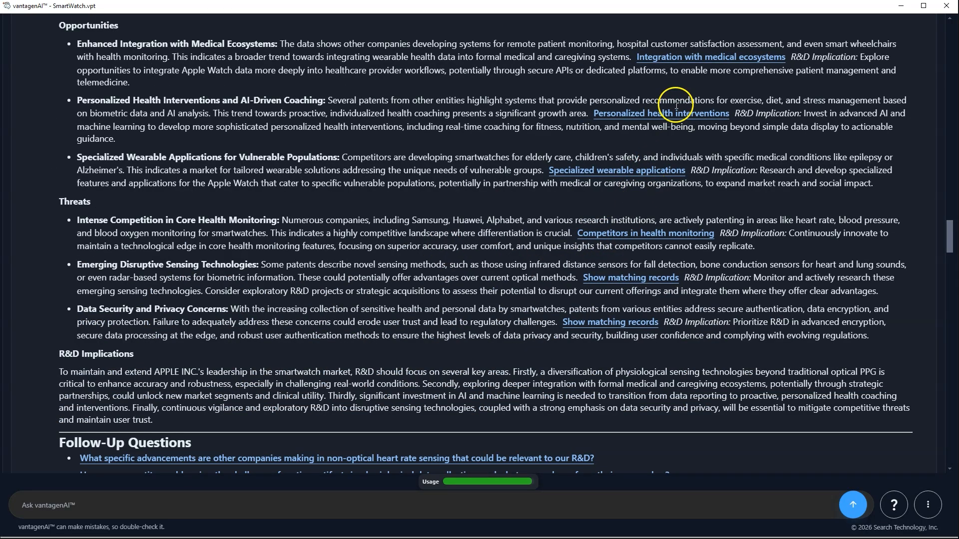
pyautogui.scroll(20, 664, 150)
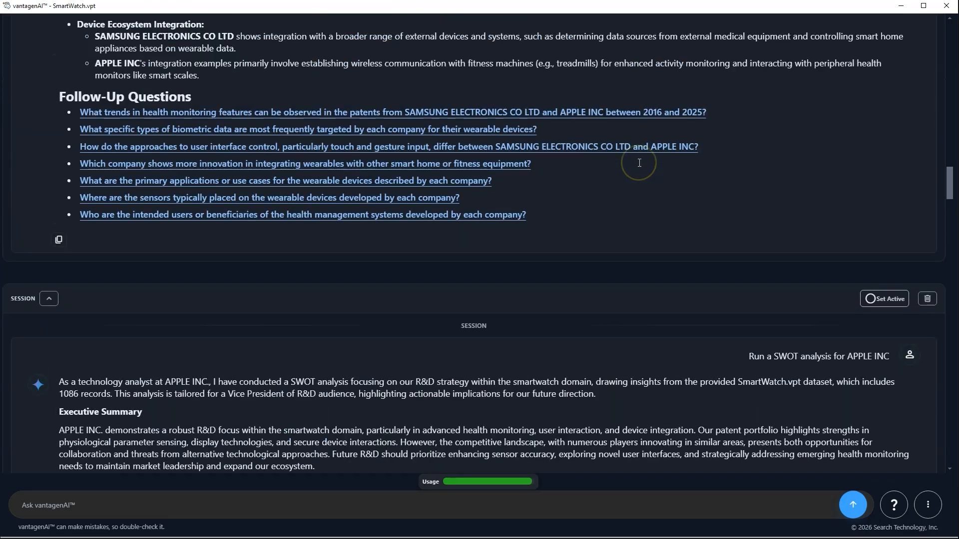
pyautogui.scroll(-20, 624, 286)
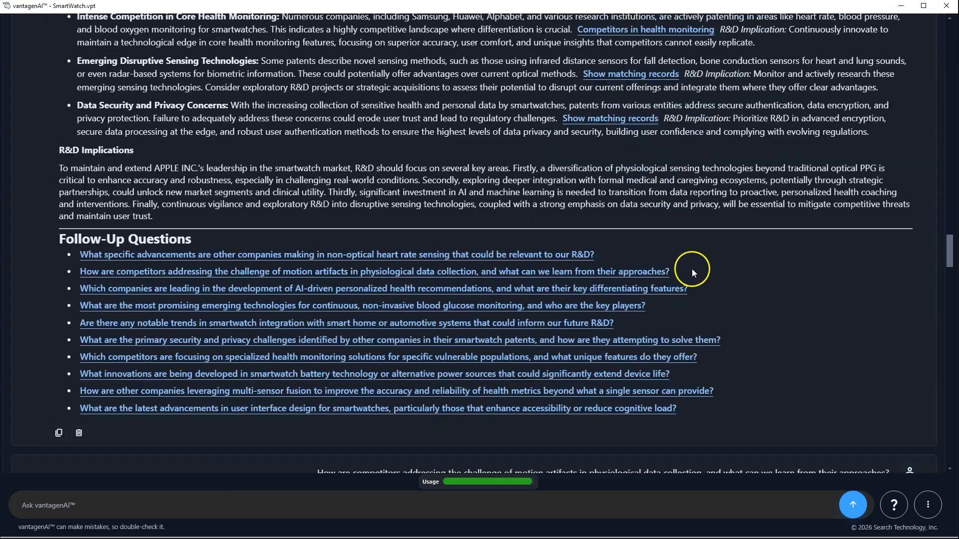
pyautogui.scroll(-2, 693, 272)
pyautogui.moveTo(949, 251); pyautogui.dragTo(925, 8)
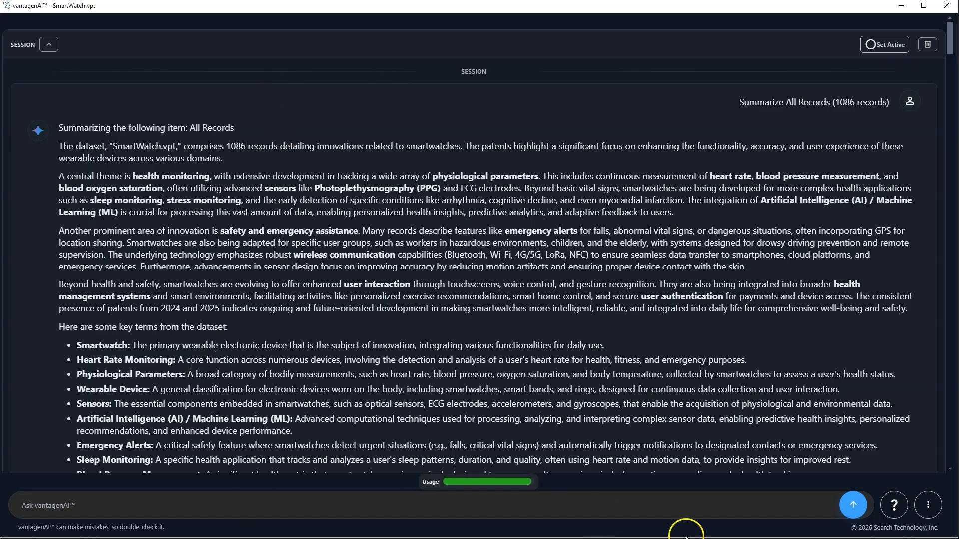
pyautogui.click(929, 505)
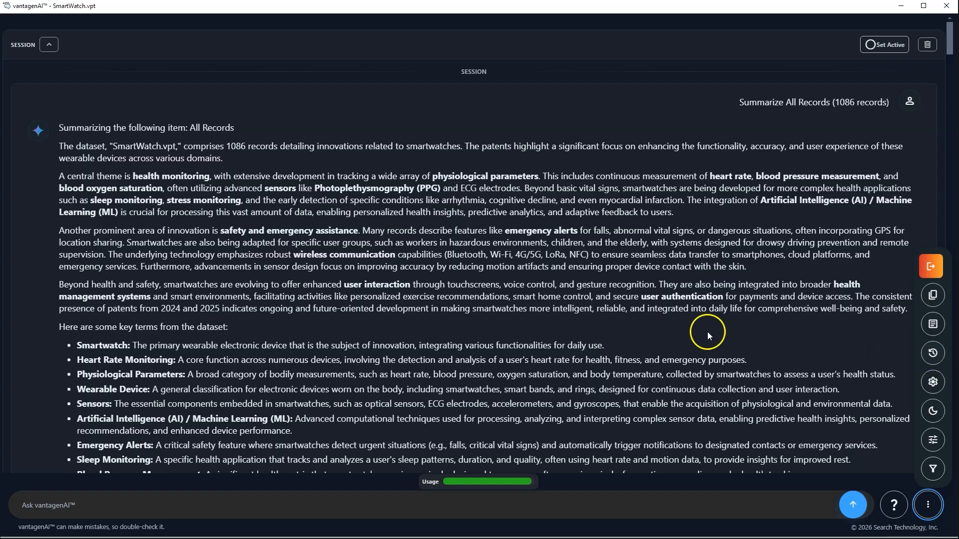
pyautogui.scroll(-10, 626, 323)
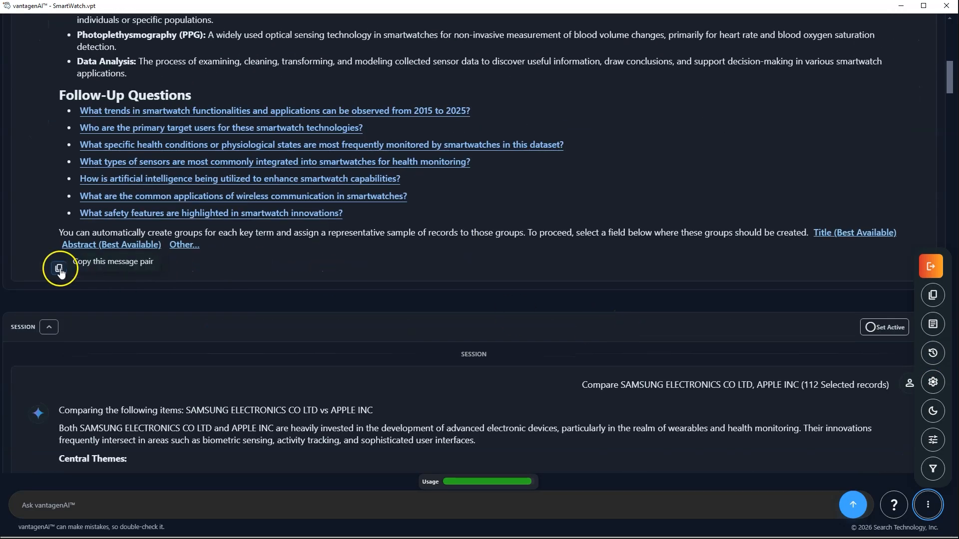
pyautogui.scroll(10, 364, 223)
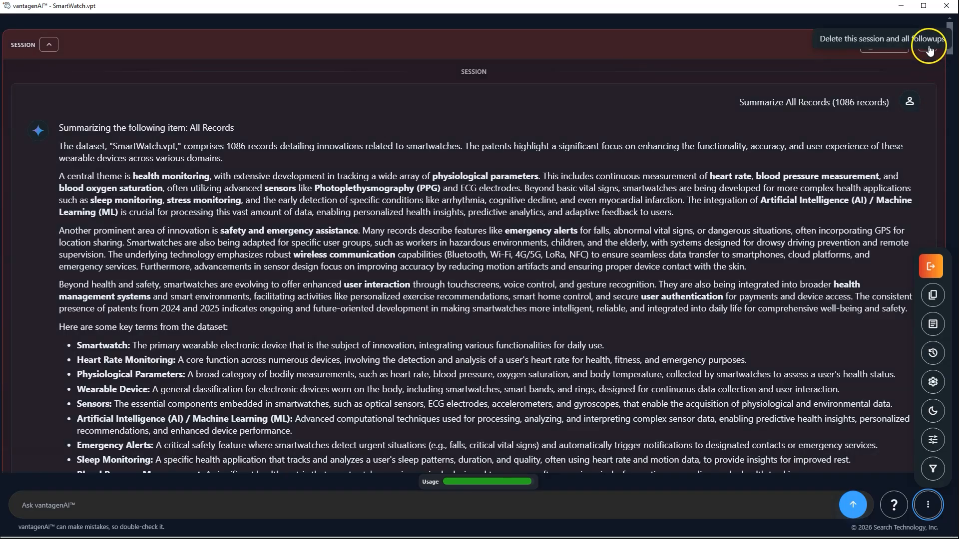
pyautogui.scroll(-10, 626, 204)
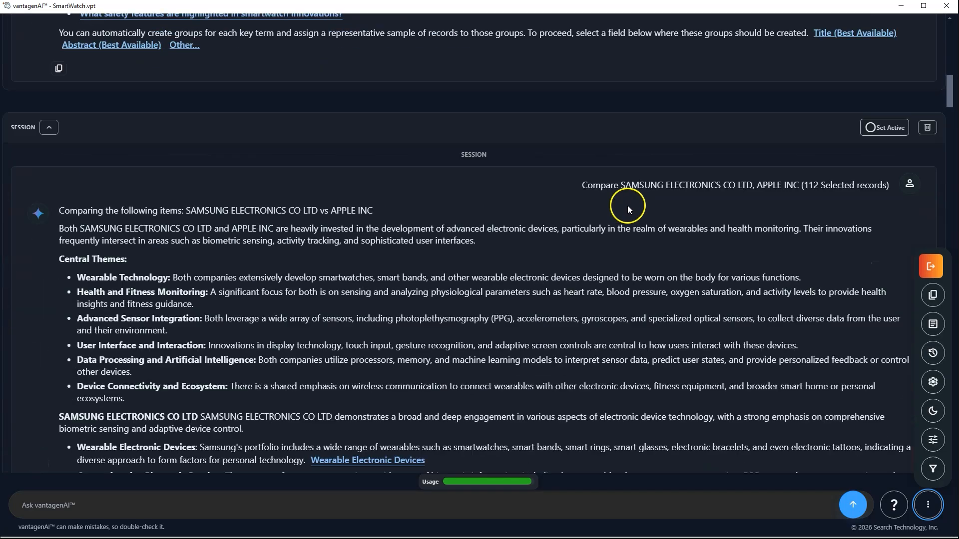
pyautogui.scroll(-12, 418, 272)
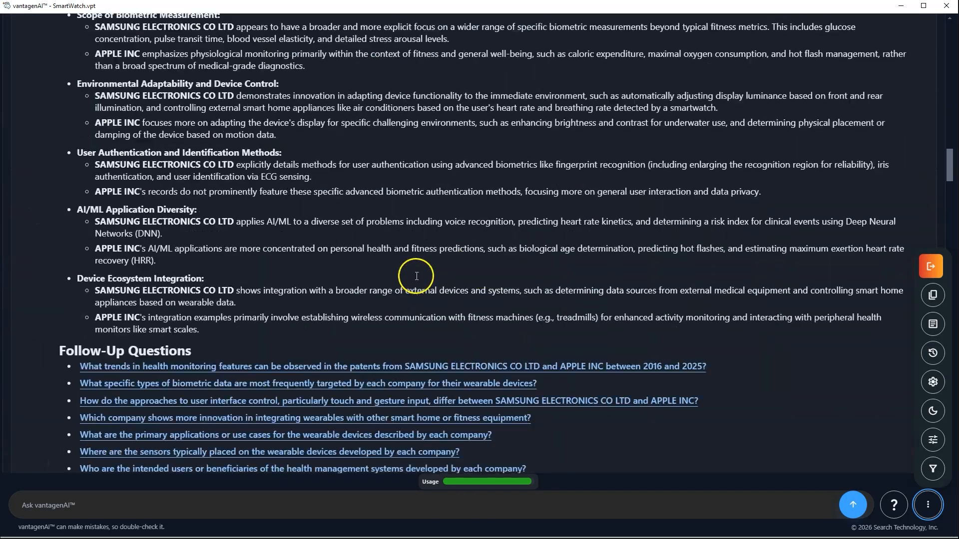
pyautogui.scroll(-15, 416, 276)
pyautogui.scroll(-20, 161, 183)
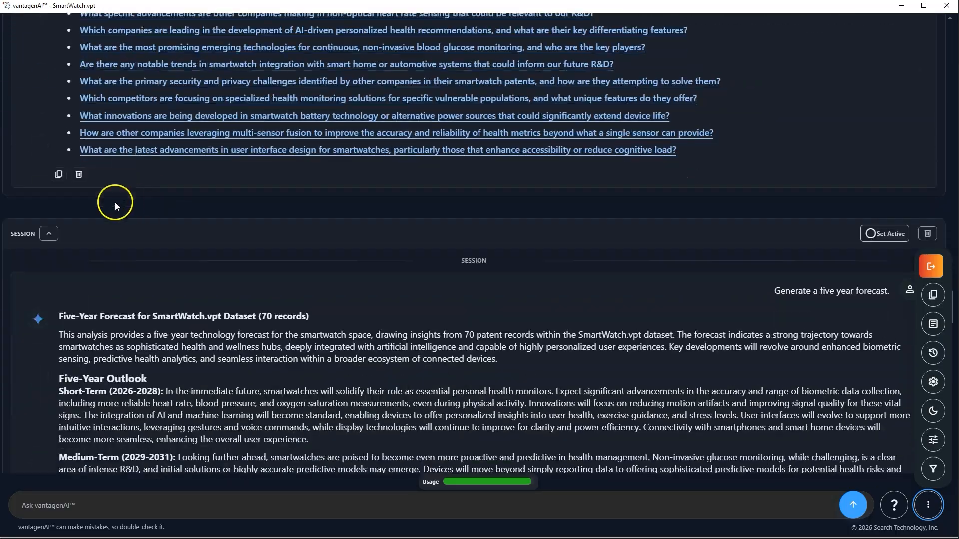
pyautogui.scroll(-7, 135, 253)
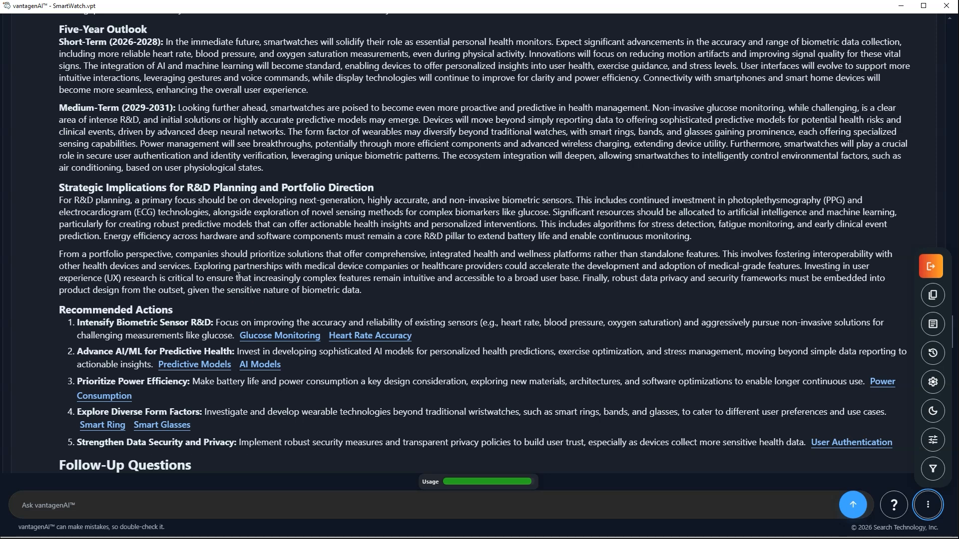
pyautogui.scroll(-8, 283, 280)
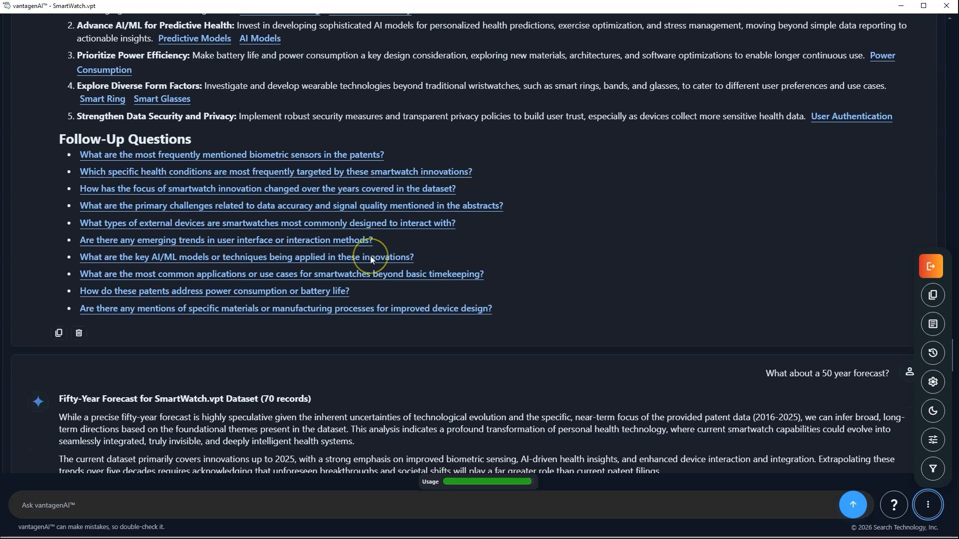
pyautogui.scroll(-8, 370, 255)
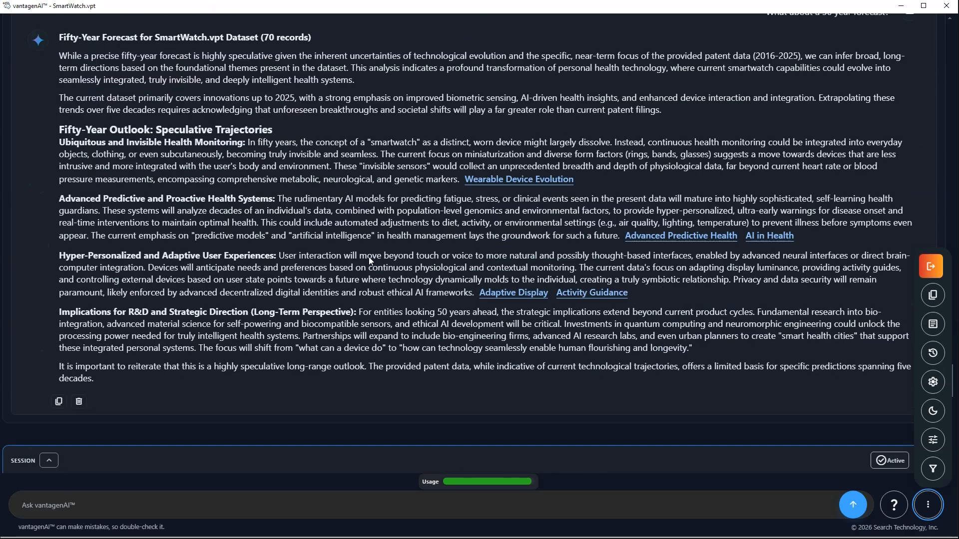
pyautogui.scroll(-6, 365, 260)
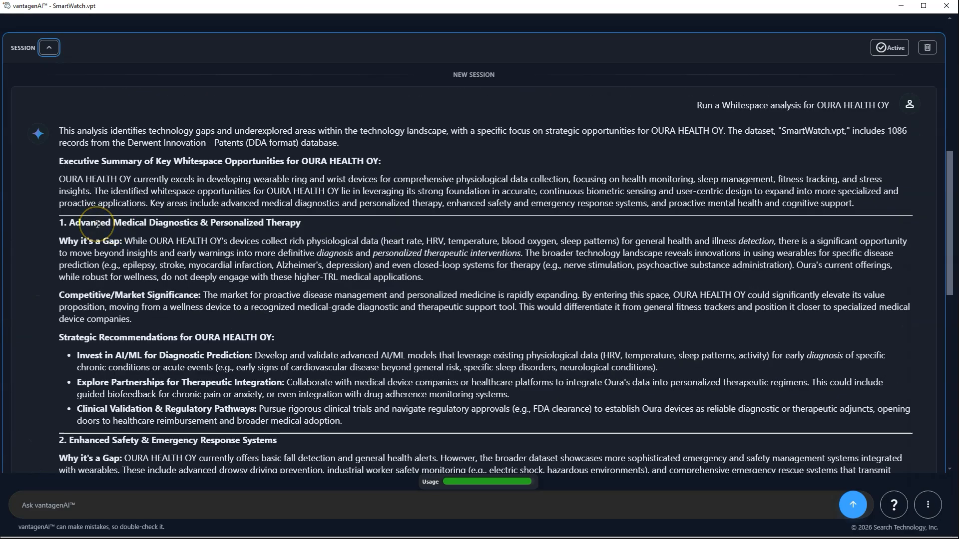